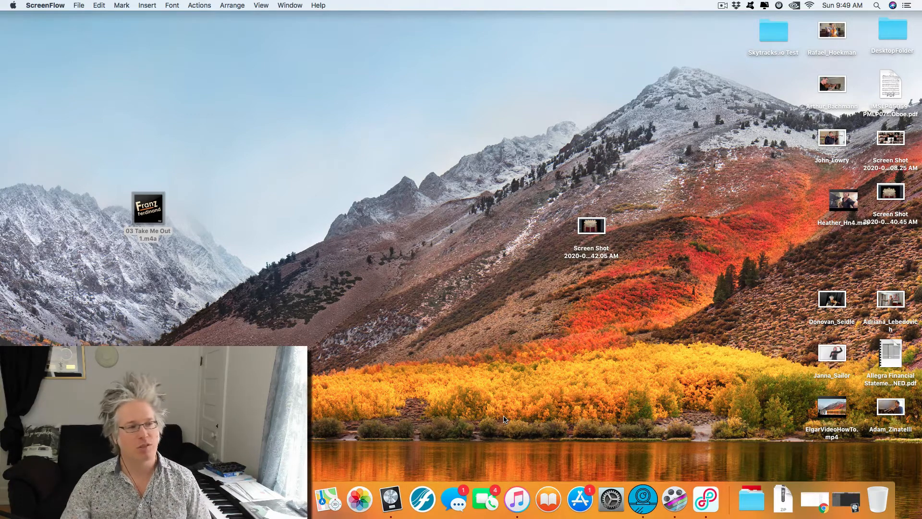
Step: Switch to Logic Pro X and create one audio track using Input 9 and Output 1 + 2
click(368, 312)
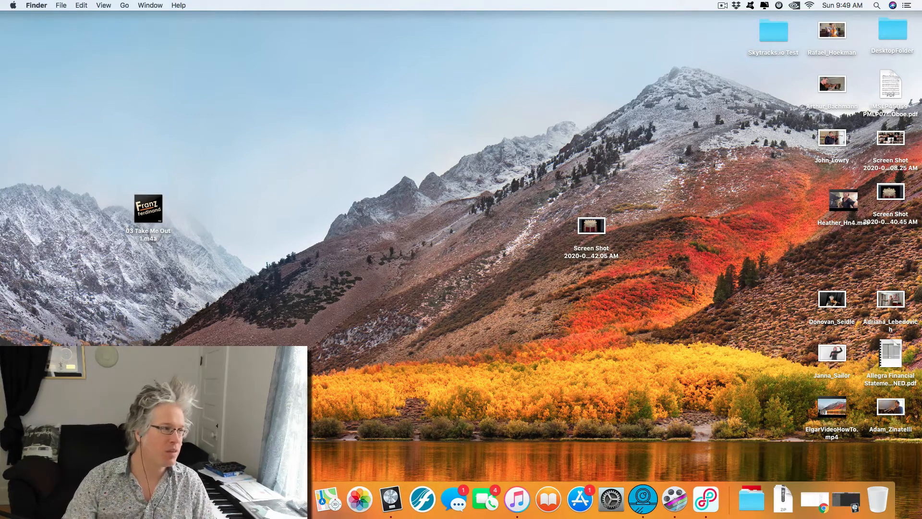
click(390, 498)
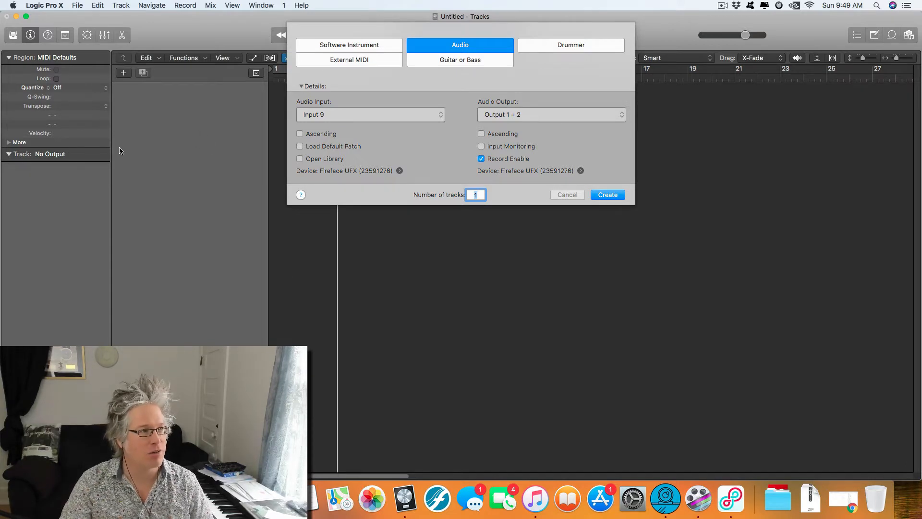
click(609, 194)
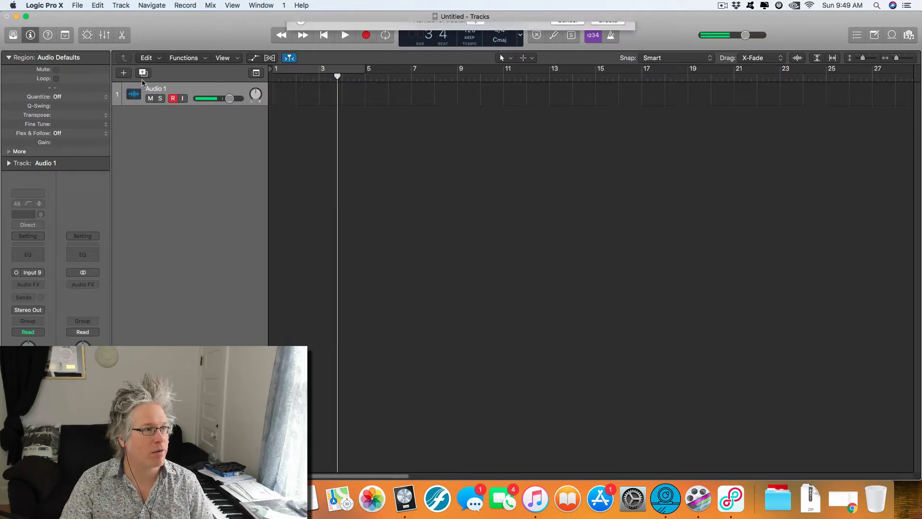
click(560, 193)
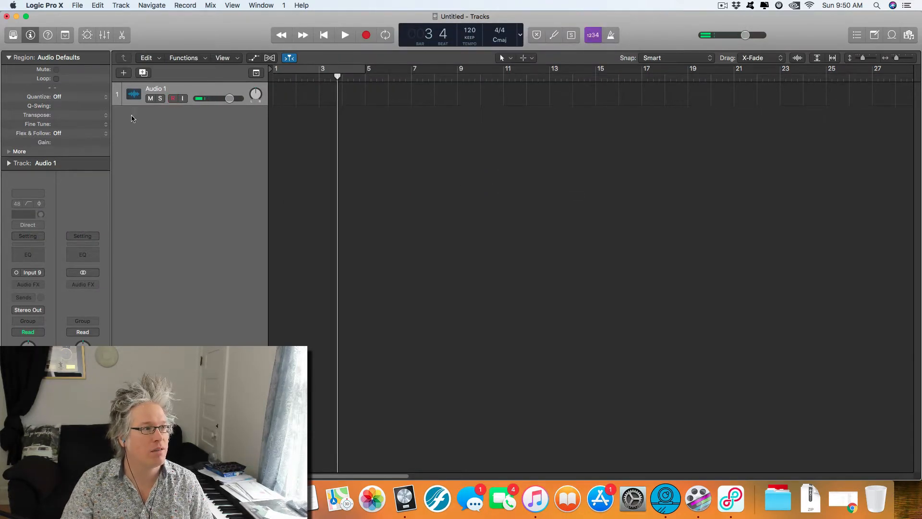
Step: Add one software instrument track below the audio track
click(124, 73)
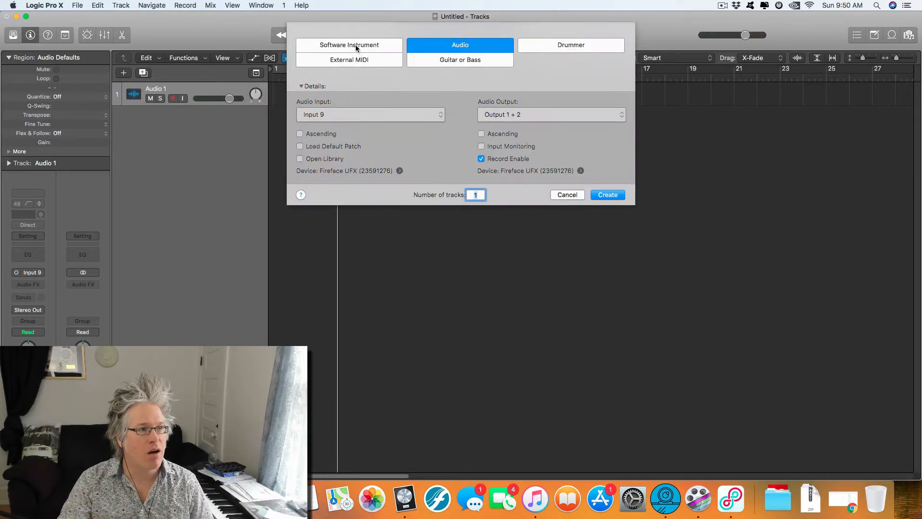
click(356, 48)
click(605, 169)
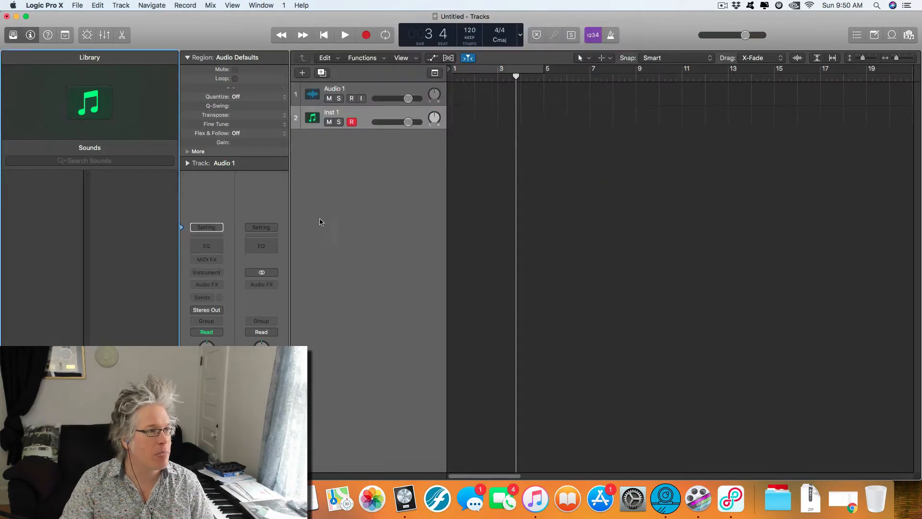
Step: Load the mono Klopfgeist instrument on the new track with the Kick Drum preset and close its window
click(215, 274)
mouse_move(271, 299)
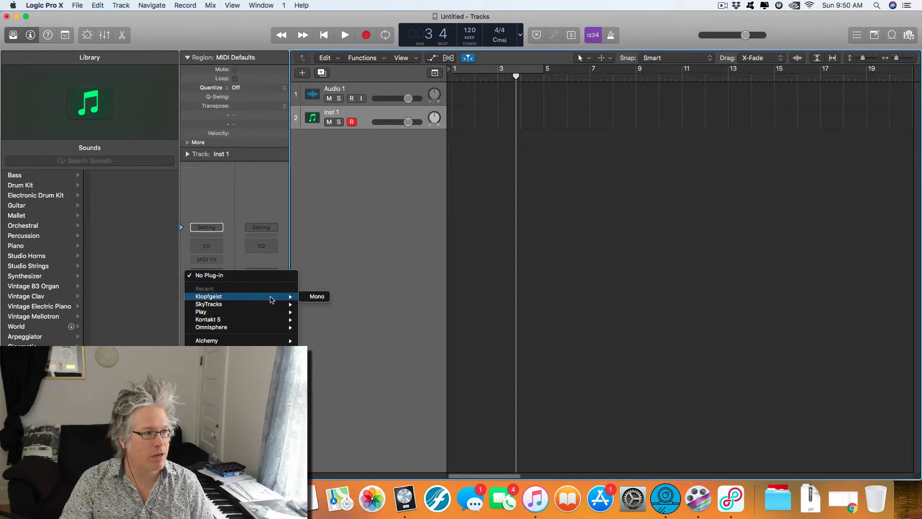
click(318, 296)
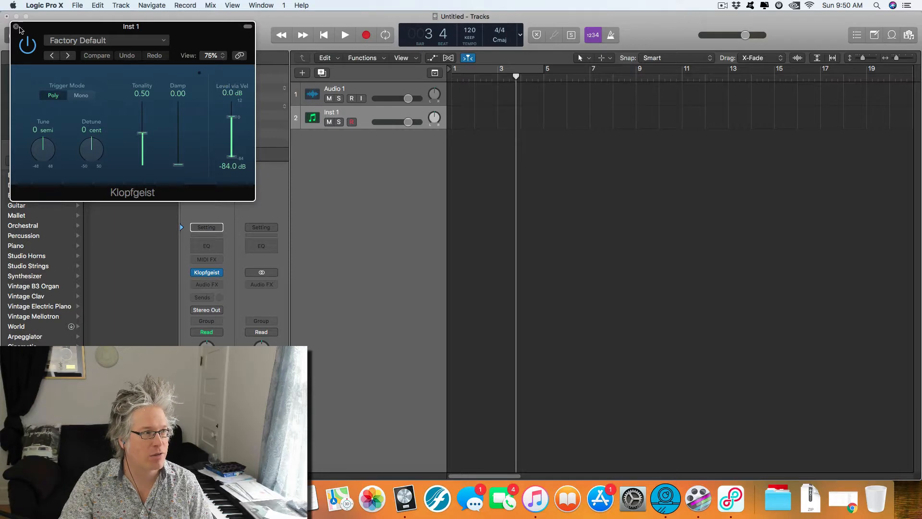
click(106, 41)
click(104, 280)
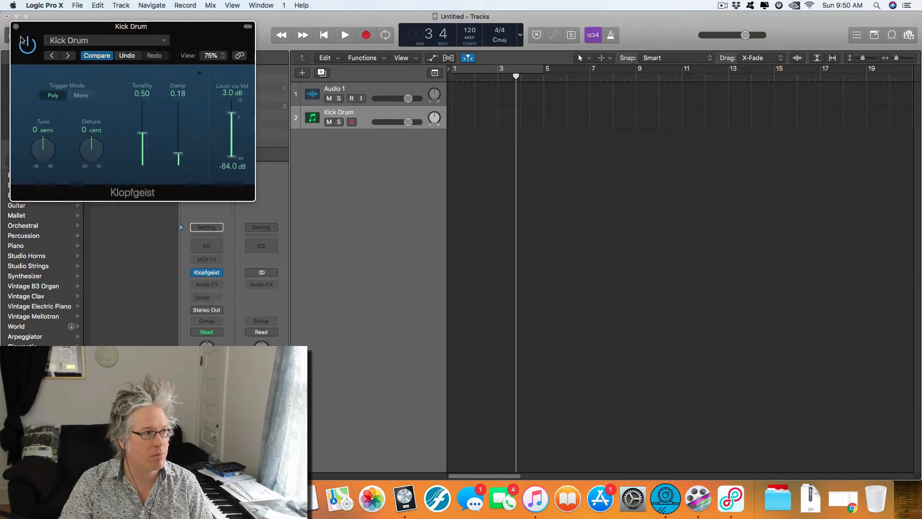
click(16, 27)
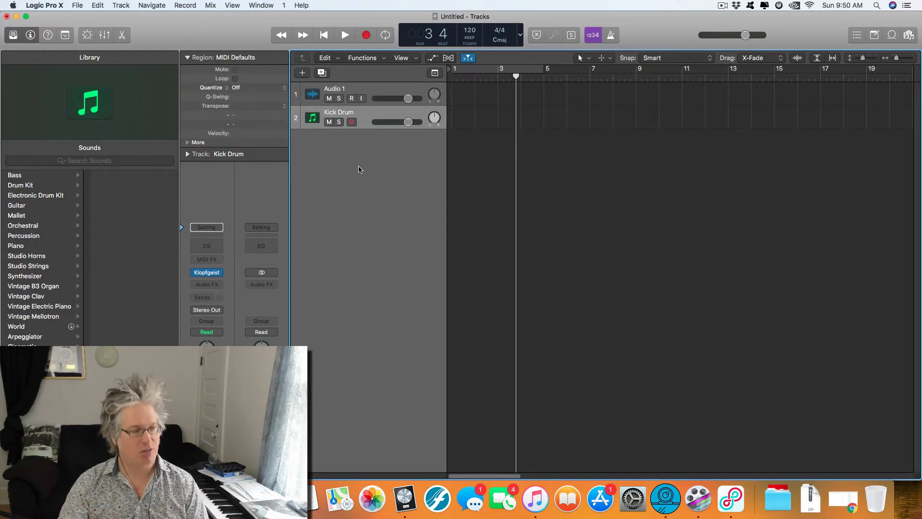
Step: Enlarge the height of both tracks in the arrangement with vertical zoom
key(super+Down)
key(super+Down)
key(super+Down)
key(super+Down)
key(super+Down)
key(super+Down)
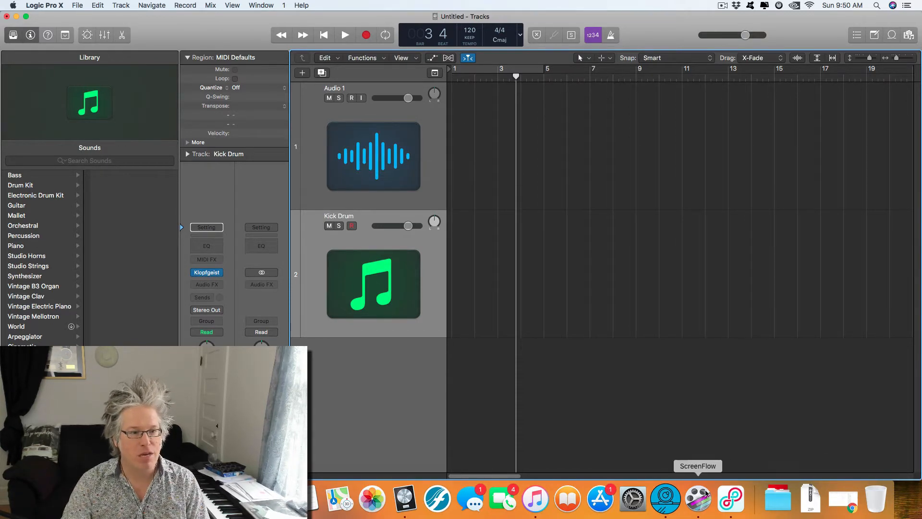
click(671, 498)
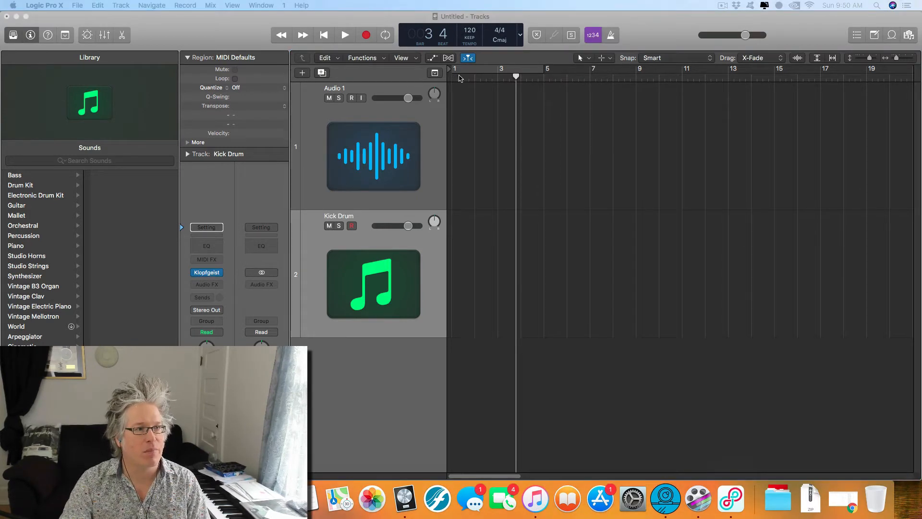
Step: Return the playhead to bar 1, turn on the metronome and play a few beats of the click
drag(465, 81, 450, 78)
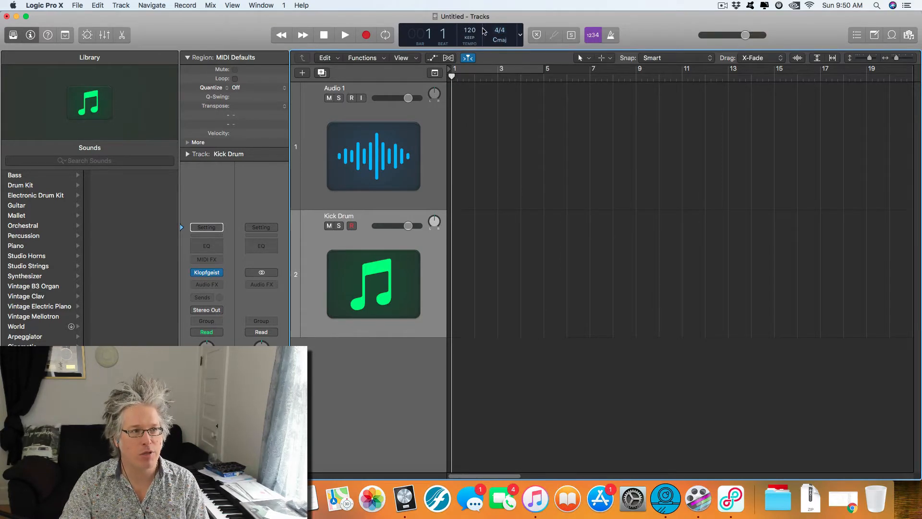
click(611, 35)
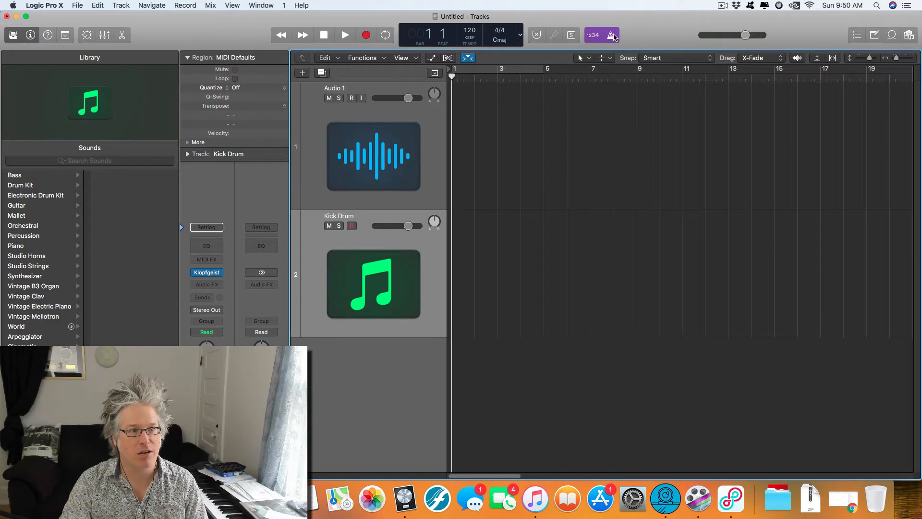
key(space)
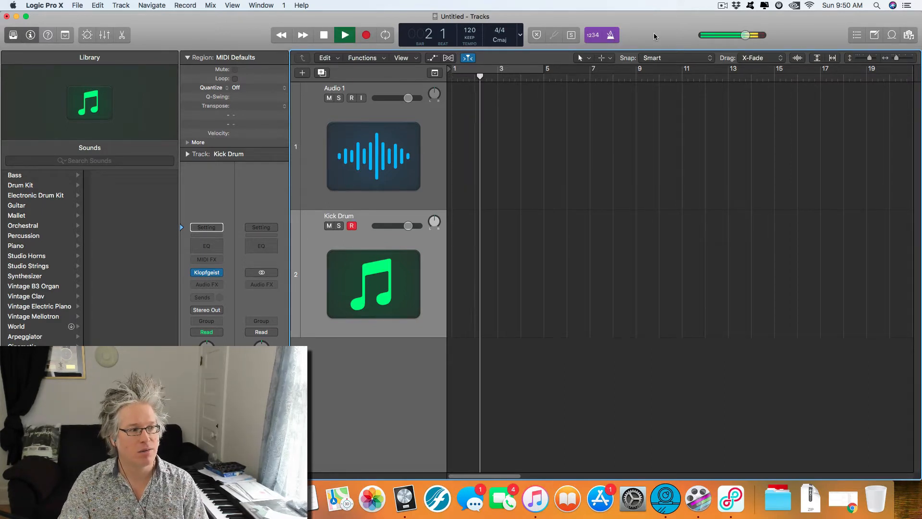
key(space)
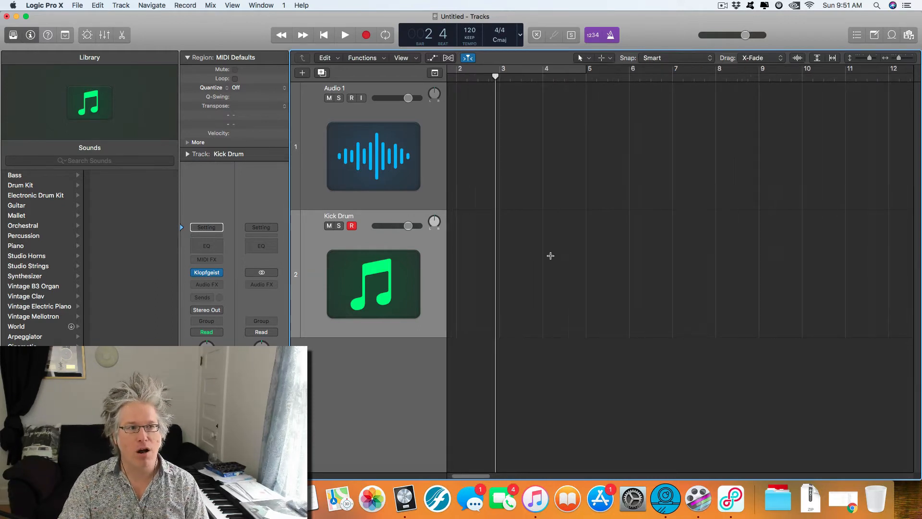
key(super+Right)
scroll(650, 251, left, 2)
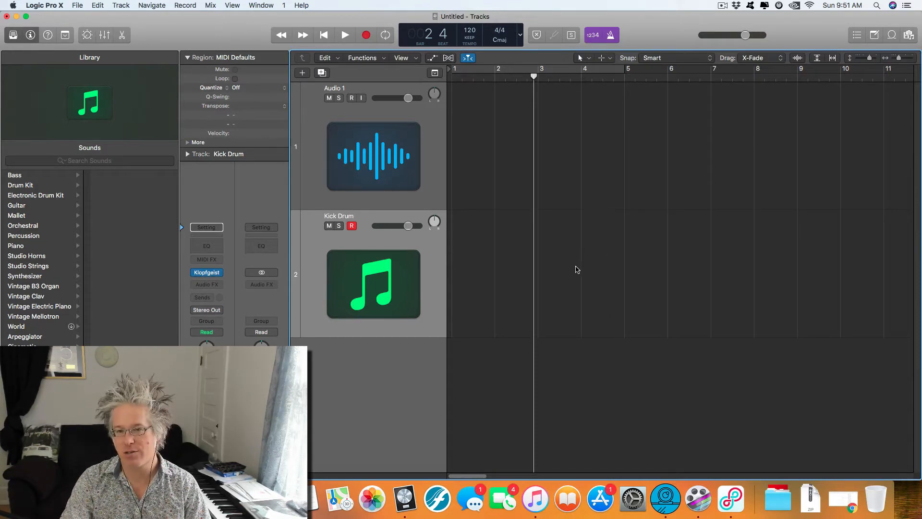
key(super+Left)
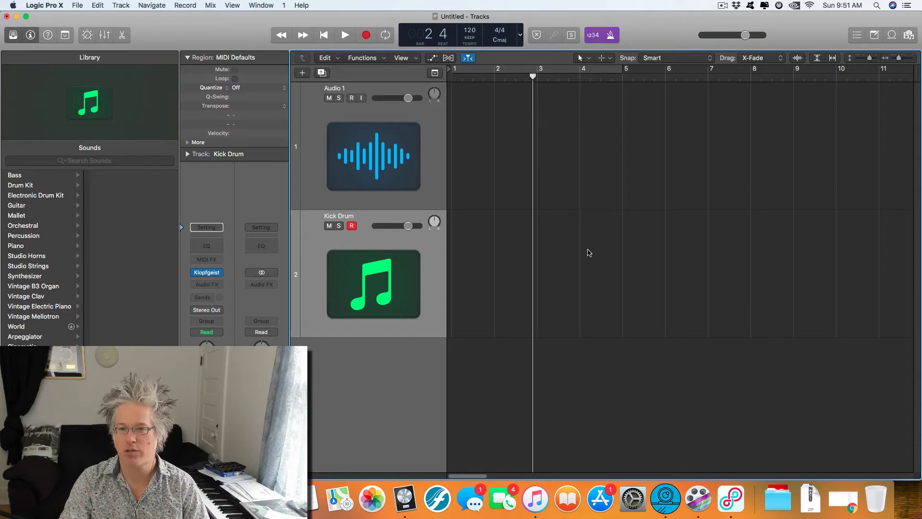
key(super+Left)
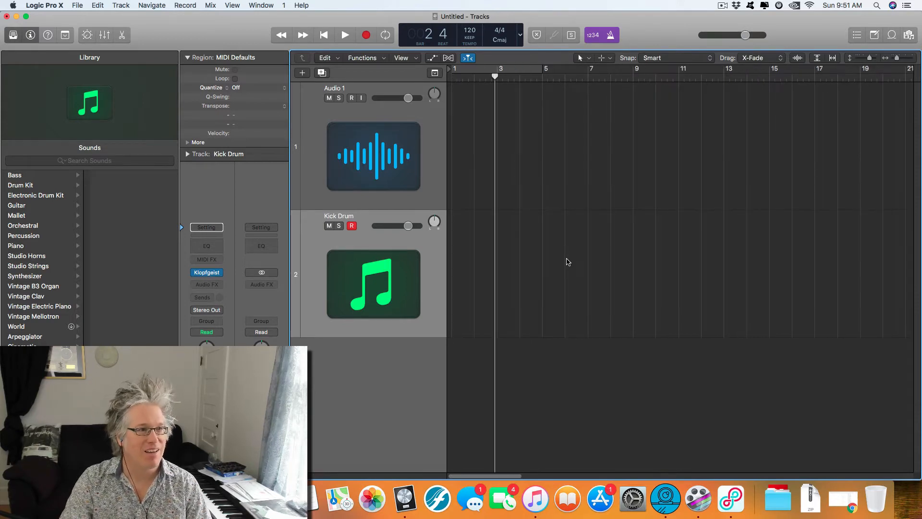
key(super+Up)
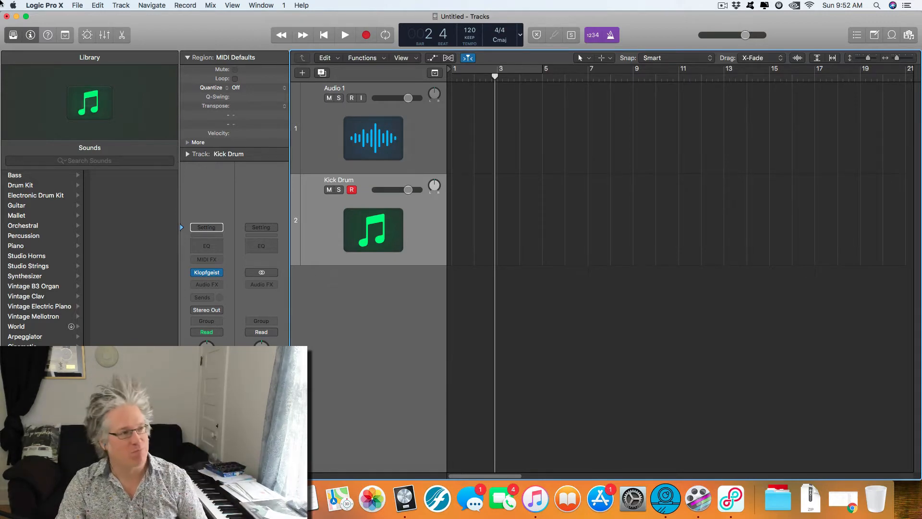
Step: Import the desktop song file 03 Take Me Out 1.m4a onto the Audio 1 track at bar 1
drag(233, 19, 220, 247)
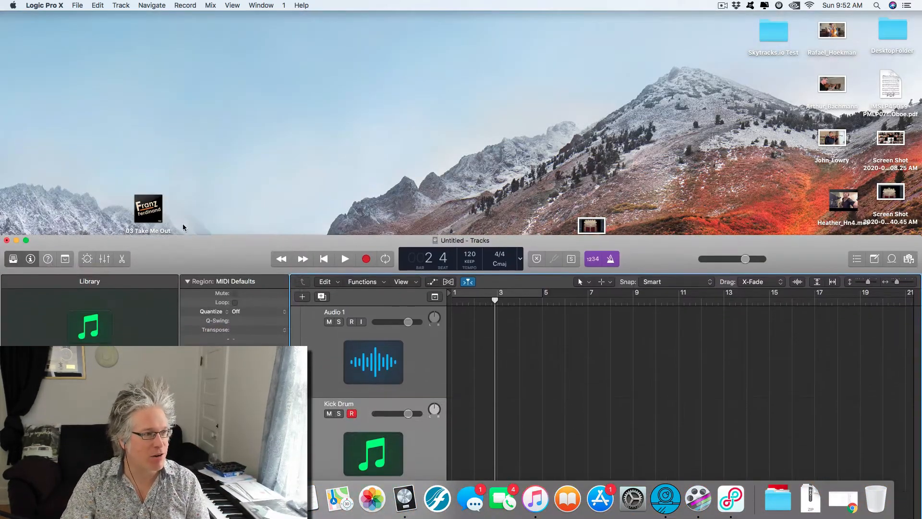
drag(148, 209, 466, 343)
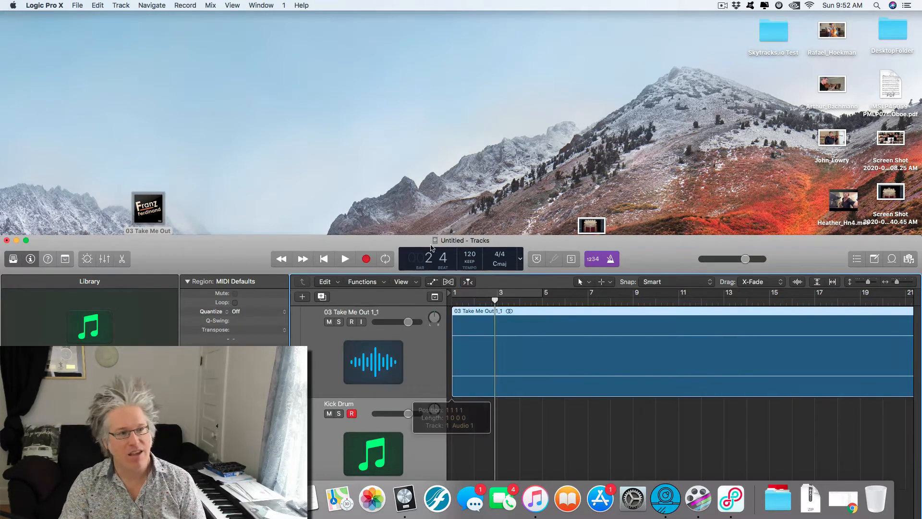
mouse_move(230, 246)
mouse_down()
mouse_move(256, 59)
mouse_move(231, 25)
mouse_up()
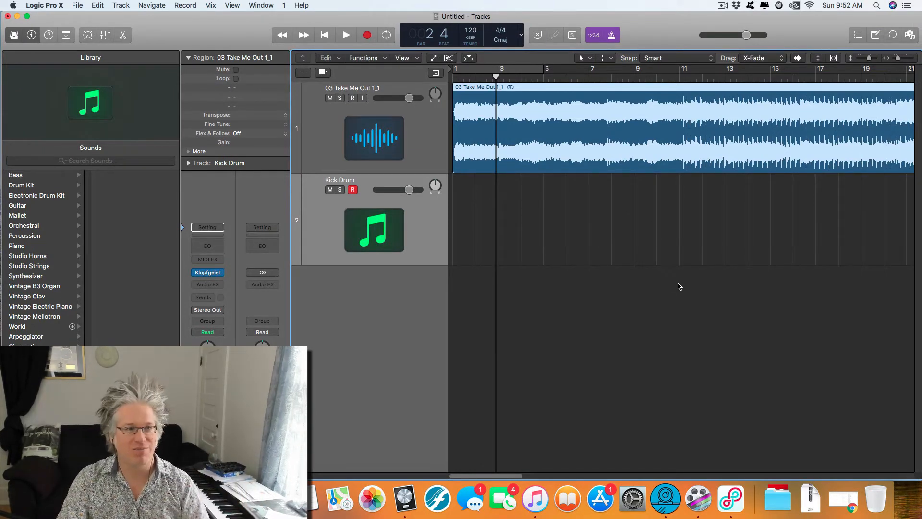
Step: Set the transport display to show both beats and time, and move the playhead to bar 26, about 50 seconds in
click(521, 34)
click(547, 69)
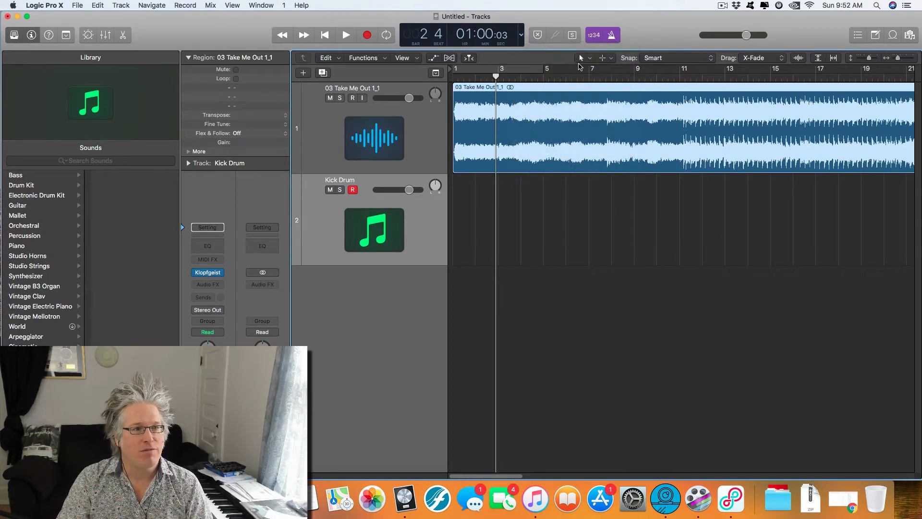
drag(652, 78, 806, 78)
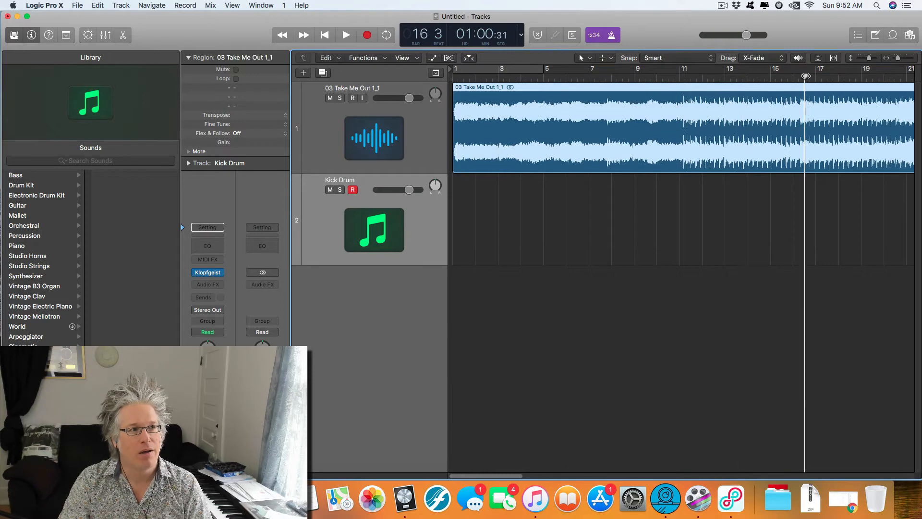
key(super+Left)
key(super+Left)
key(super+Left)
key(super+Left)
key(super+Left)
drag(574, 77, 650, 77)
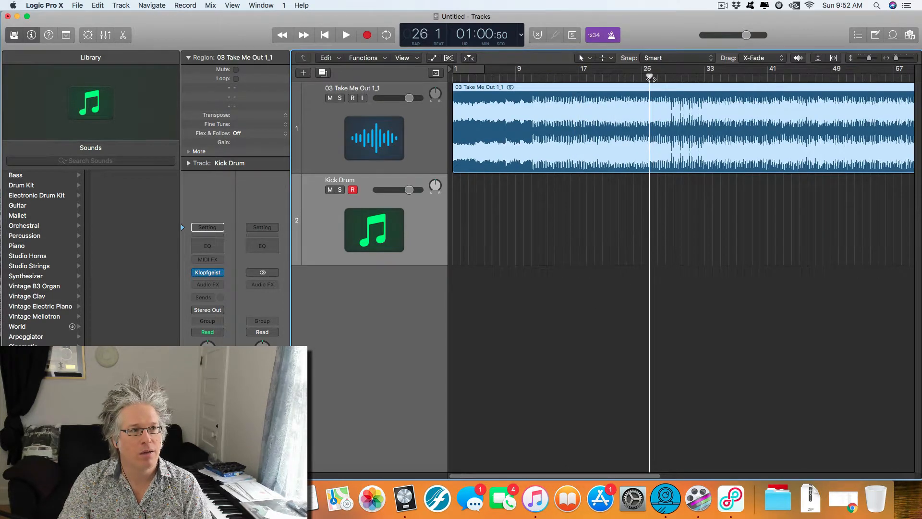
Step: Select the song's audio track and play it from bar 26 to about bar 35
click(417, 126)
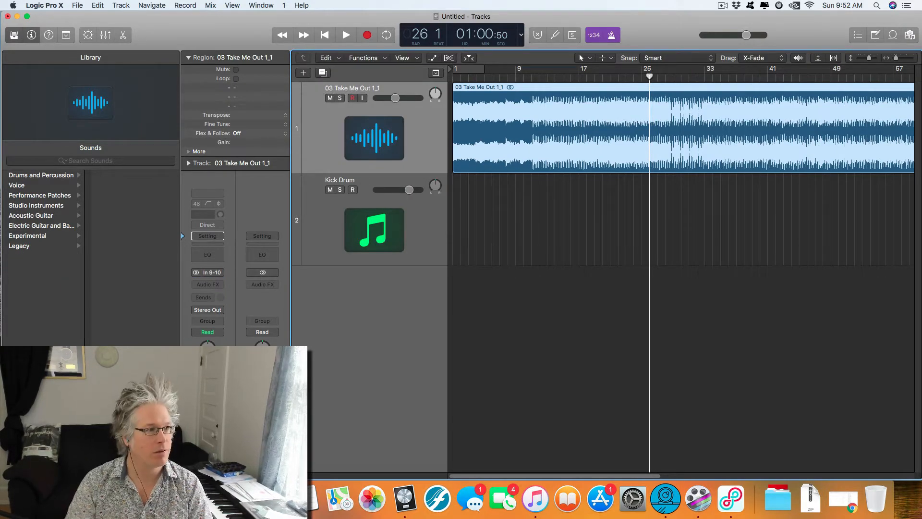
key(space)
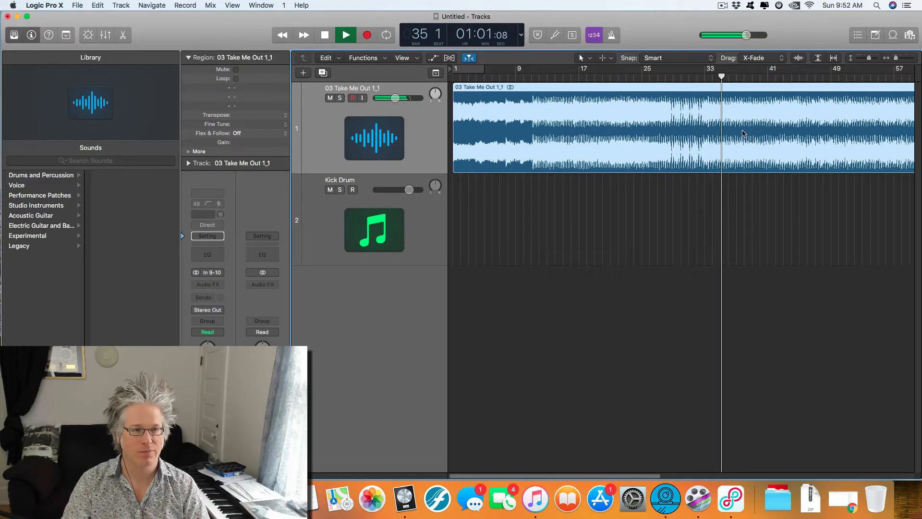
key(space)
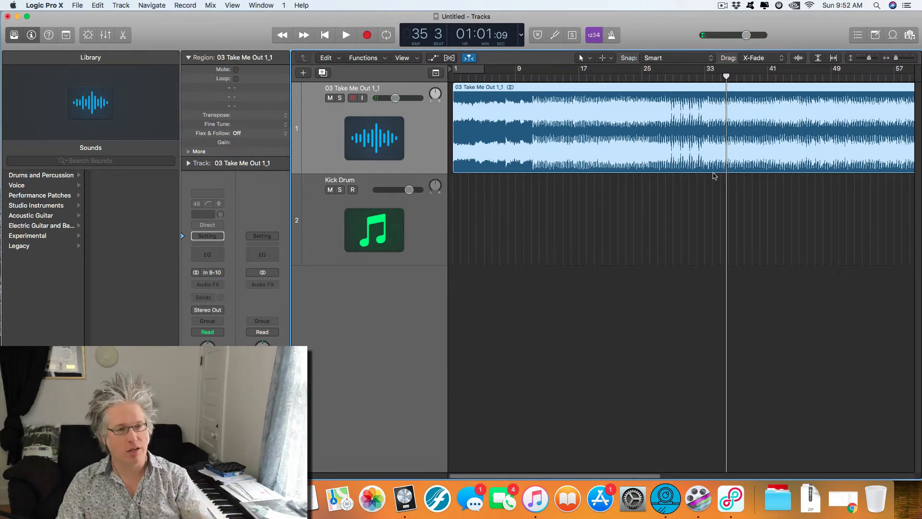
Step: Return the playhead to bar 26 and align it with the waveform peak just after the bar line
click(664, 76)
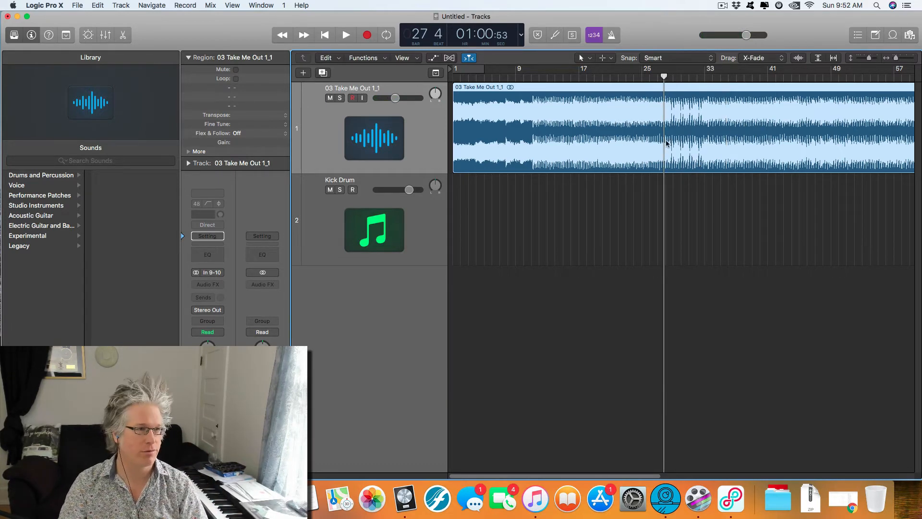
drag(663, 76, 649, 77)
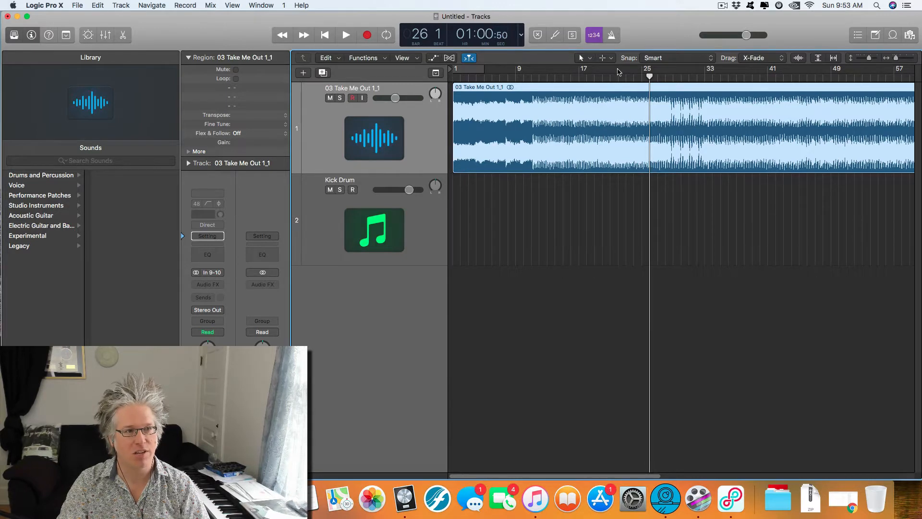
scroll(664, 89, up, 10)
scroll(682, 111, up, 6)
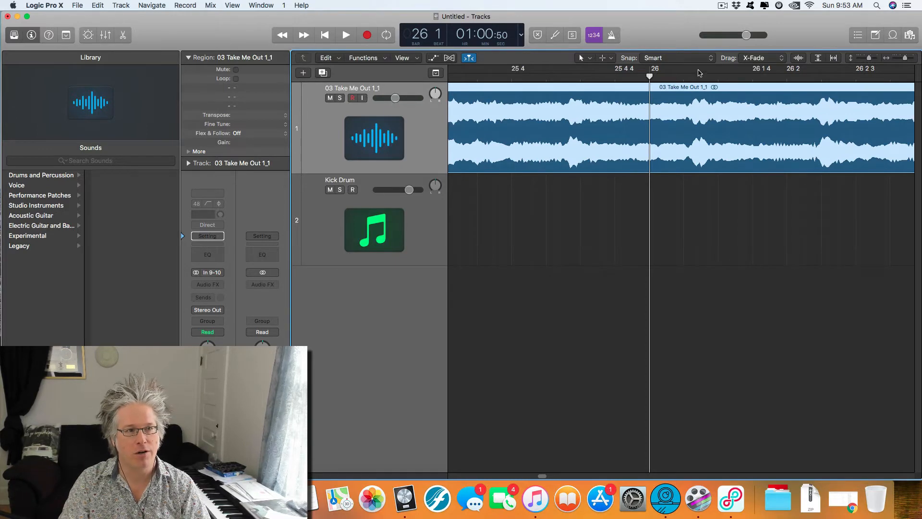
drag(648, 76, 694, 78)
key(super+Right)
key(super+Left)
key(super+Left)
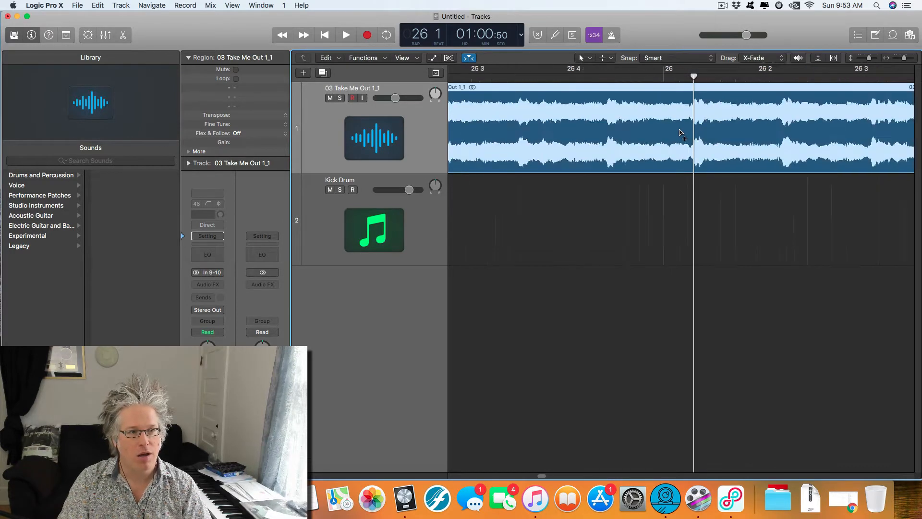
Step: Select the 03 Take Me Out audio region on the song track
click(658, 185)
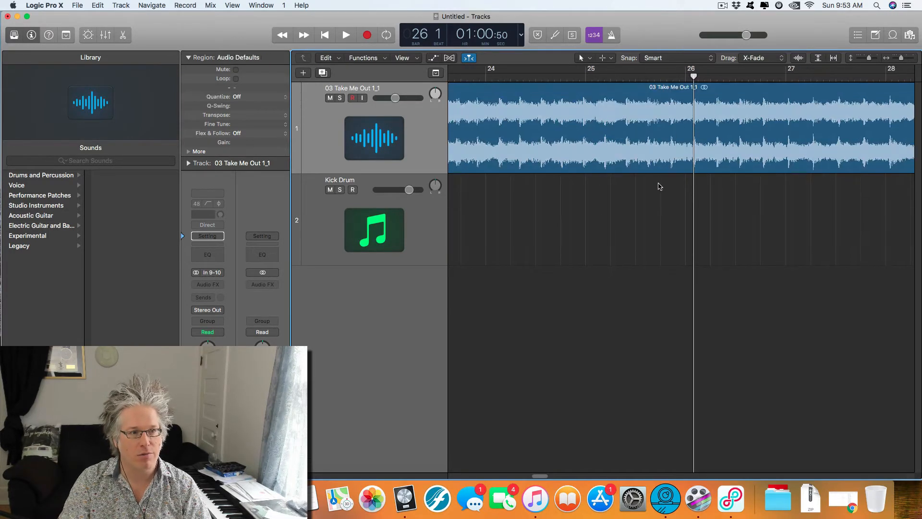
click(659, 154)
click(653, 190)
click(677, 141)
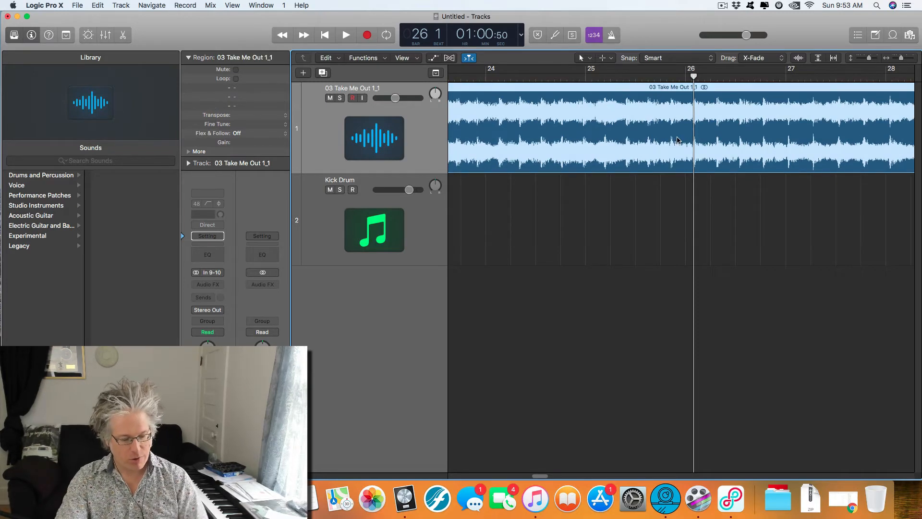
Step: Split the song region at the bar 26 playhead and delete the portion before it
key(super+t)
click(682, 146)
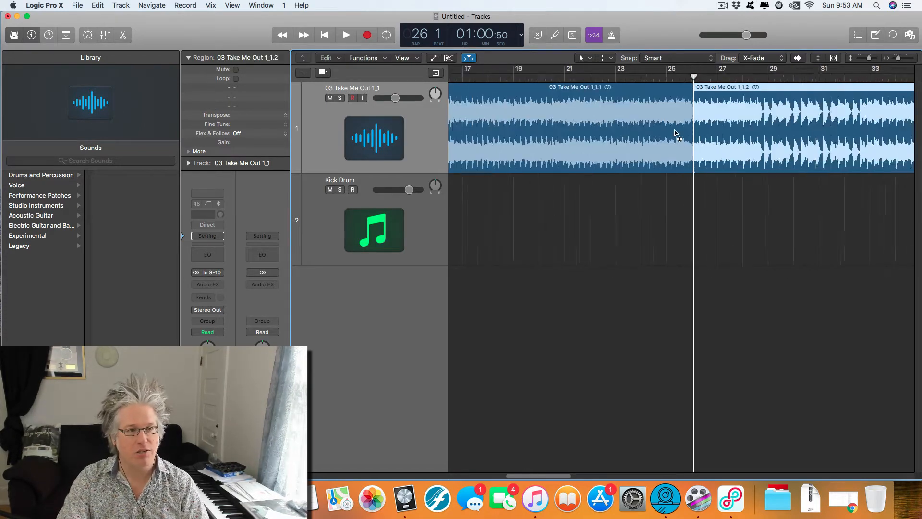
key(super+Left)
key(super+Left)
key(super+Left)
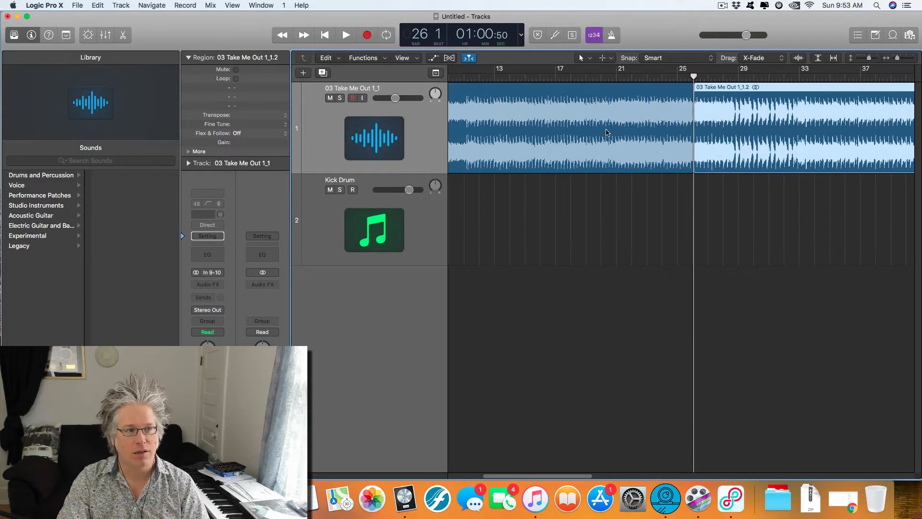
key(Delete)
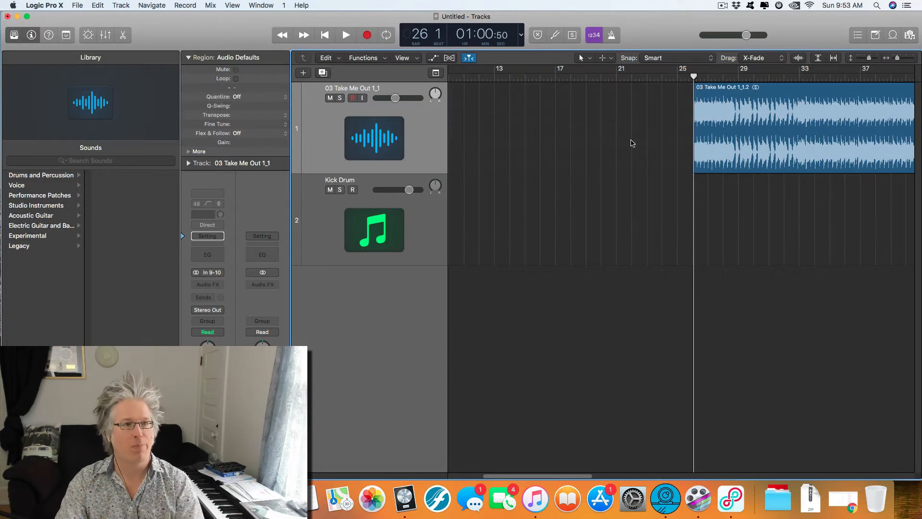
Step: Move the trimmed song region to bar 1, return it to the playhead, and extend its start back to bar 1 to restore the intro
ctrl+alt+click(610, 218)
drag(634, 130, 578, 121)
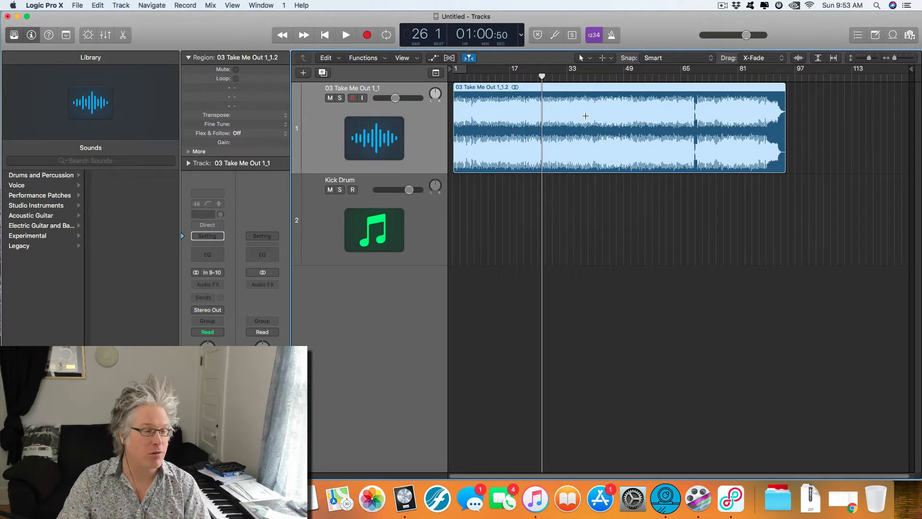
key(semicolon)
click(496, 143)
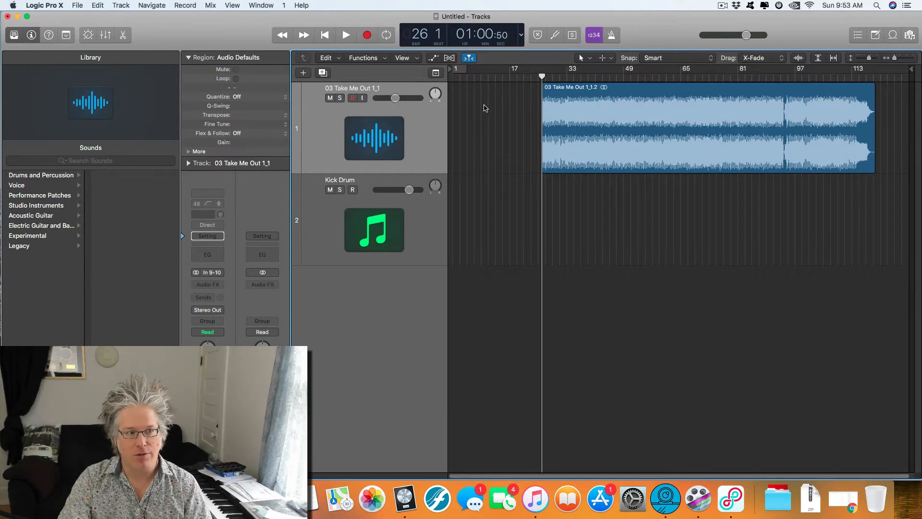
drag(544, 166, 453, 164)
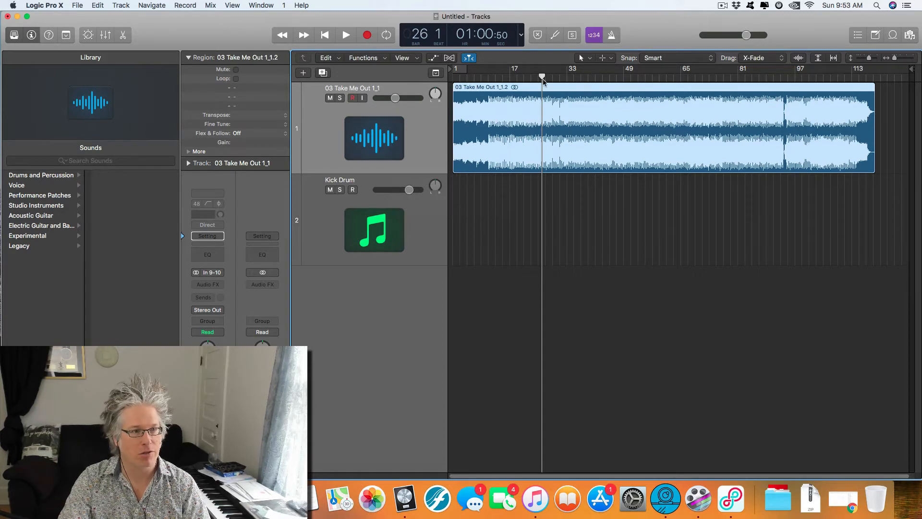
Step: Split the full song region at the playhead on bar 26 and delete the intro part
key(super+t)
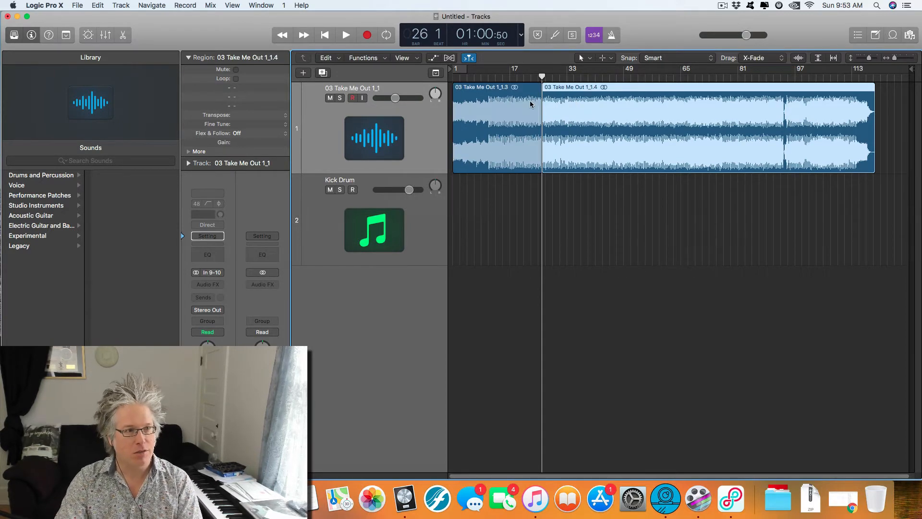
click(511, 113)
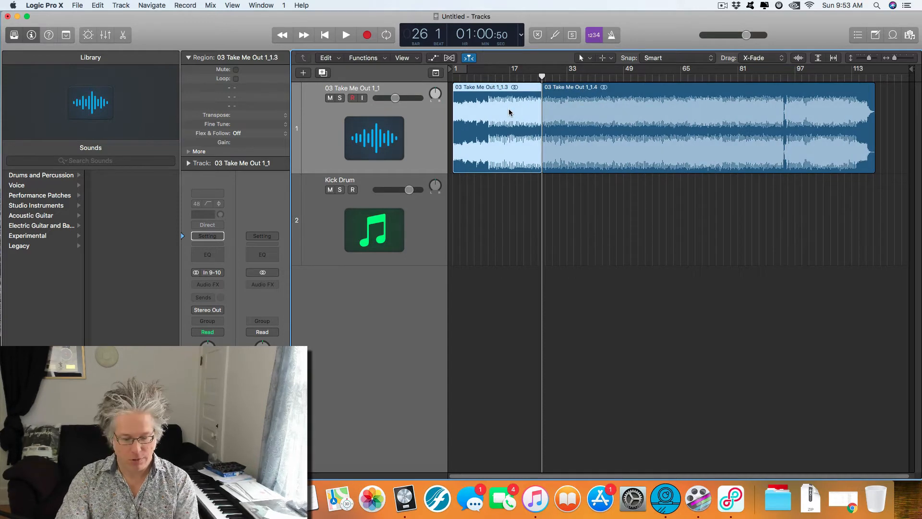
key(Delete)
Step: Move the remaining song region so it starts exactly at bar 1, and return the playhead to the project start
drag(645, 143, 556, 143)
key(Return)
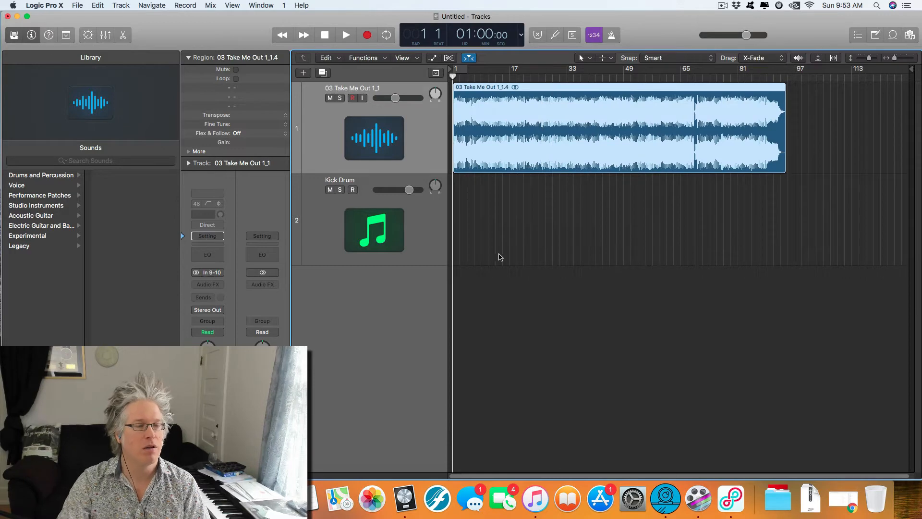
scroll(484, 150, up, 10)
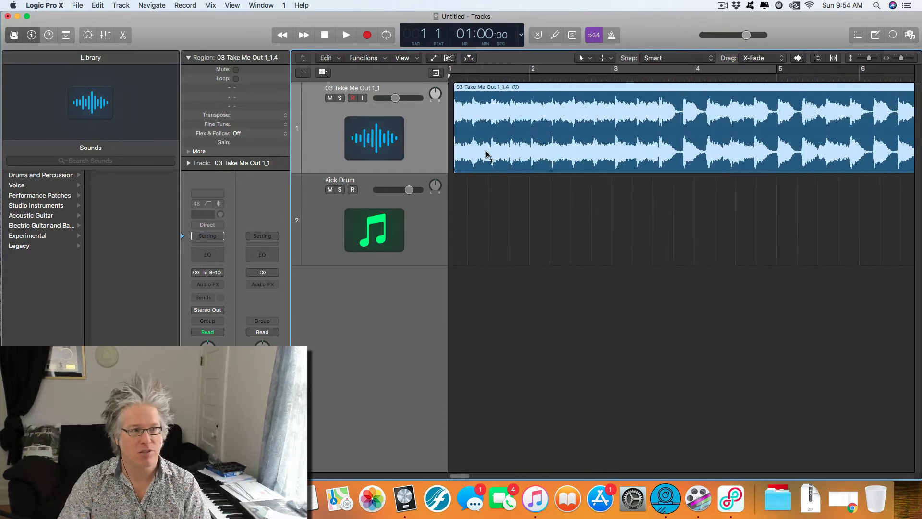
scroll(495, 135, up, 5)
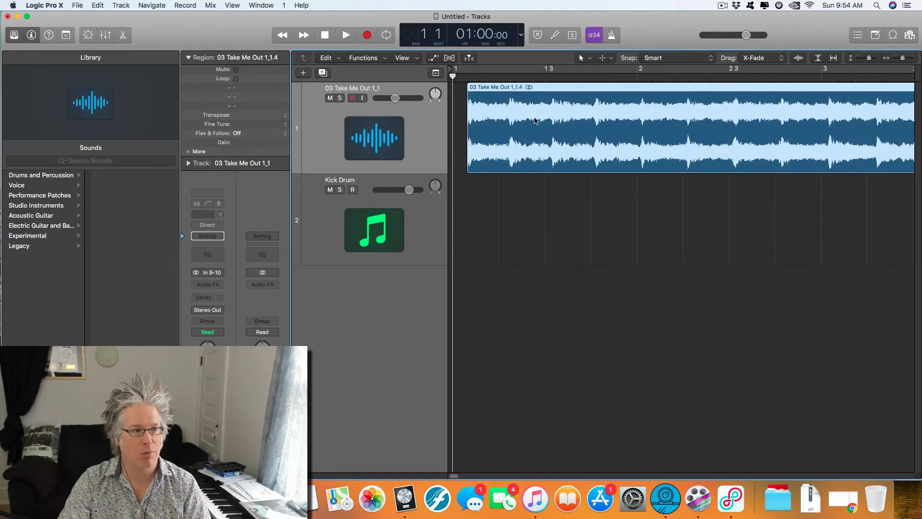
drag(534, 120, 504, 110)
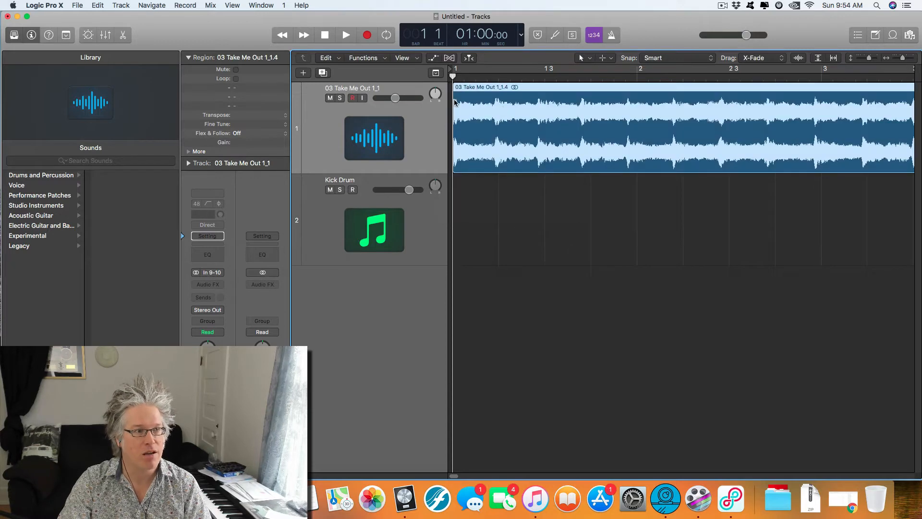
scroll(465, 117, up, 10)
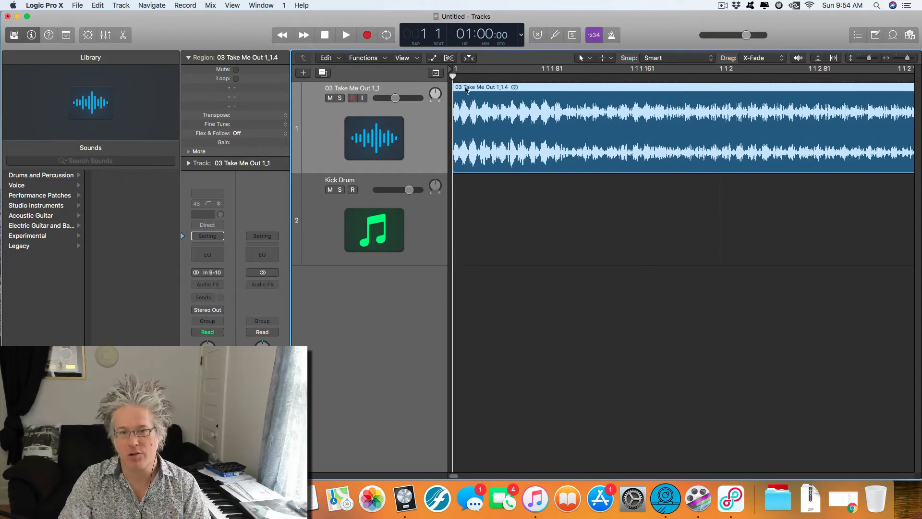
scroll(592, 273, down, 10)
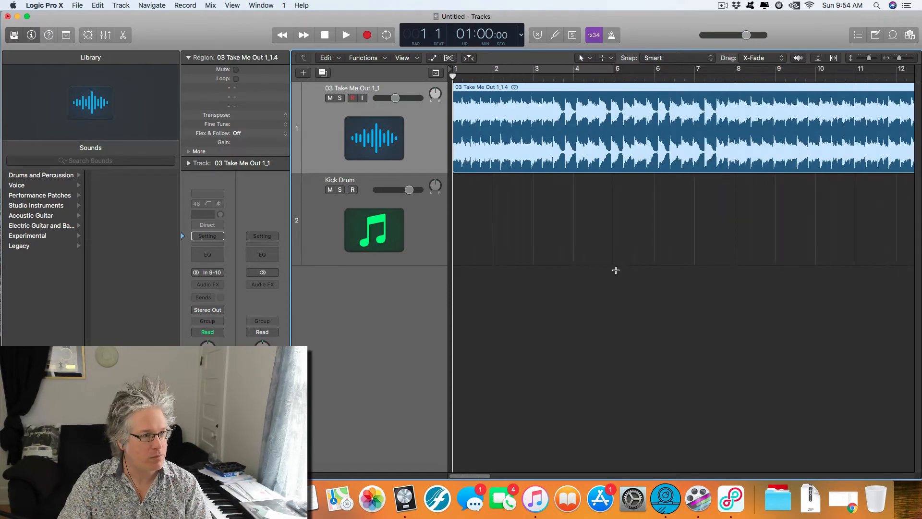
Step: Record quarter-note hits along with the song on the Kick Drum track from bar 1 to about the end of bar 12
click(356, 208)
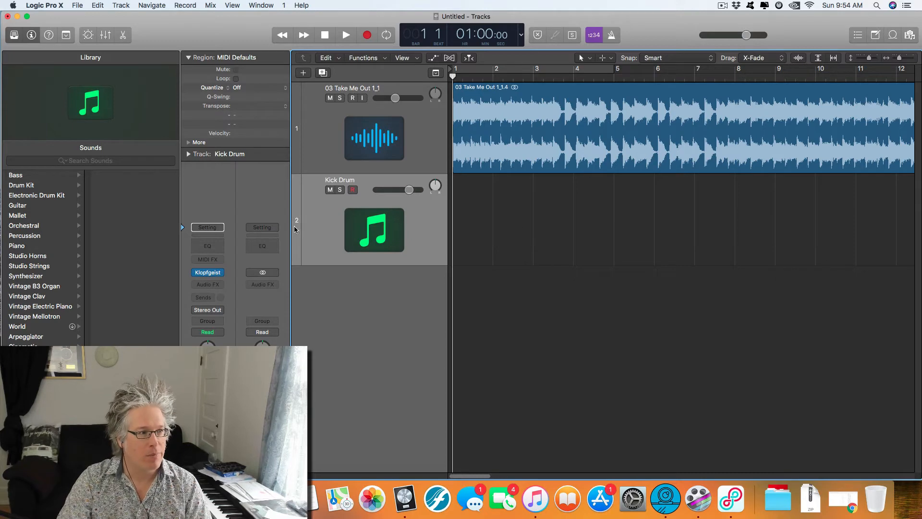
mouse_move(210, 275)
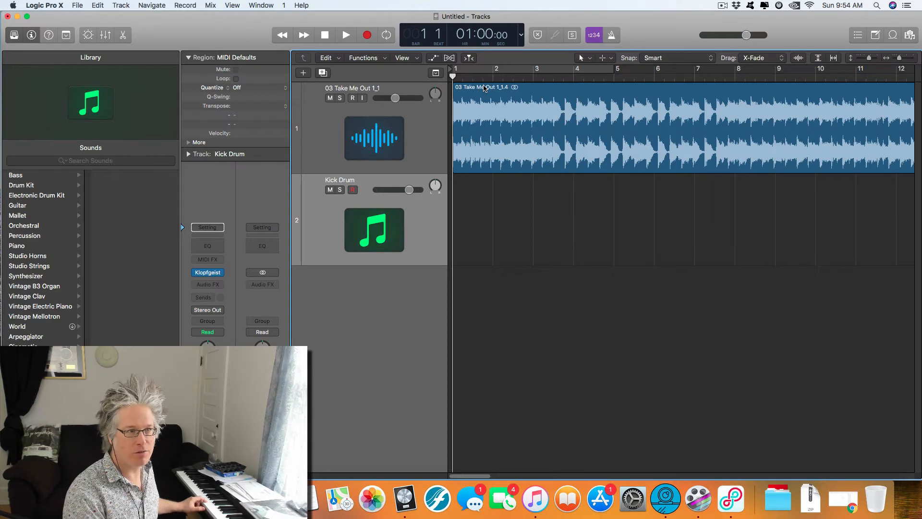
key(r)
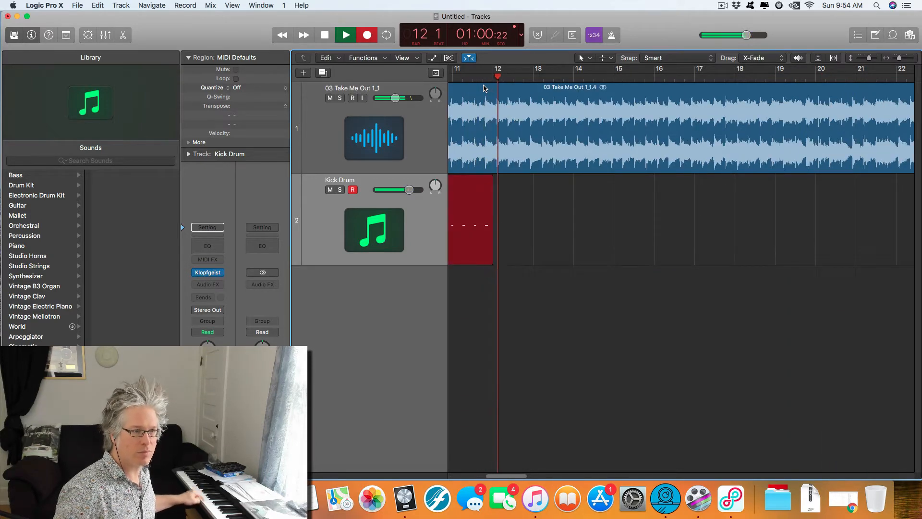
key(space)
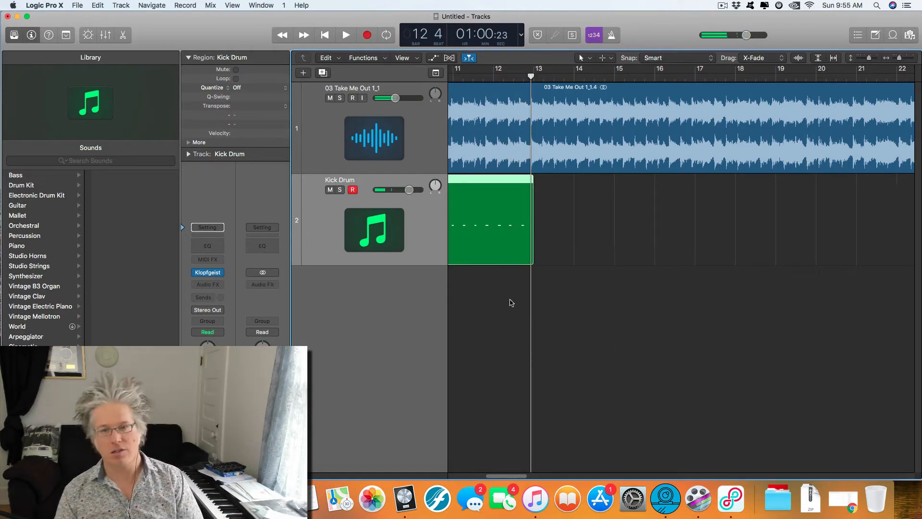
scroll(552, 307, left, 5)
scroll(574, 311, left, 5)
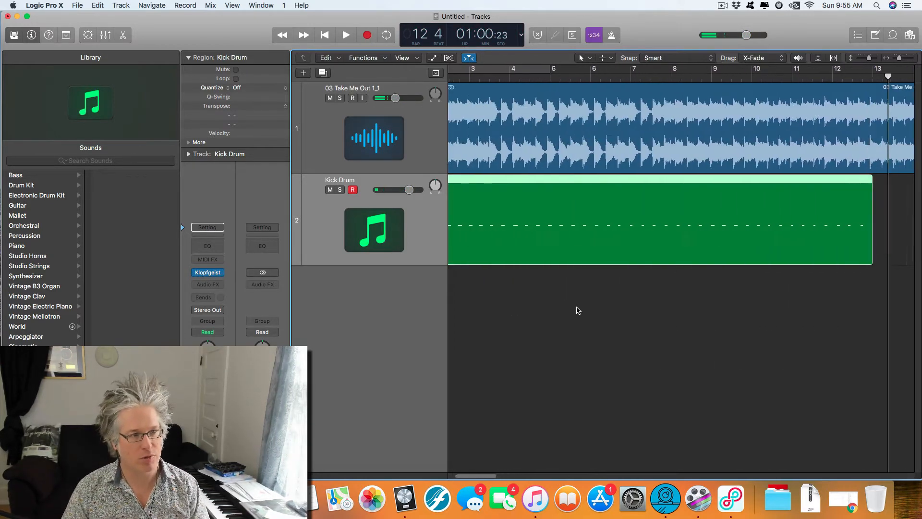
click(547, 319)
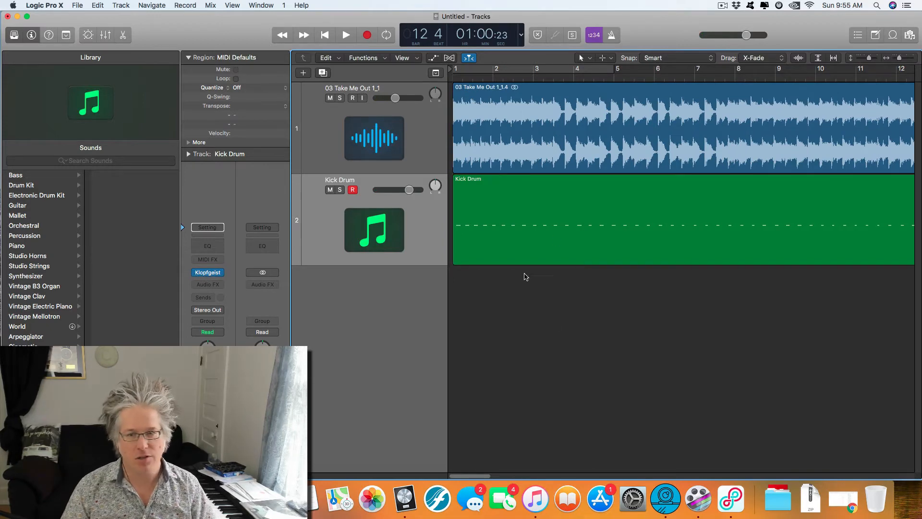
Step: Open the Kick Drum region in the Piano Roll and quantize only its first C3 note to 1/4 Note
double_click(508, 242)
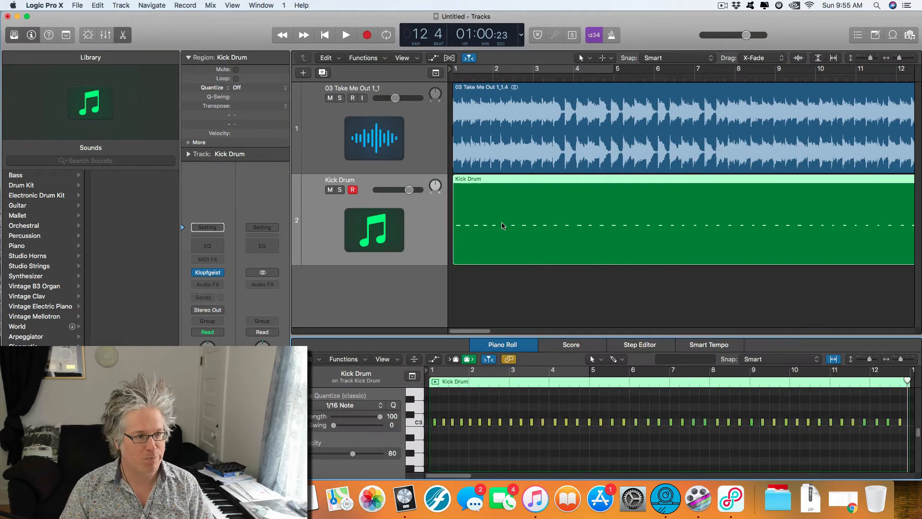
click(433, 422)
key(super+Right)
key(super+Right)
key(super+Right)
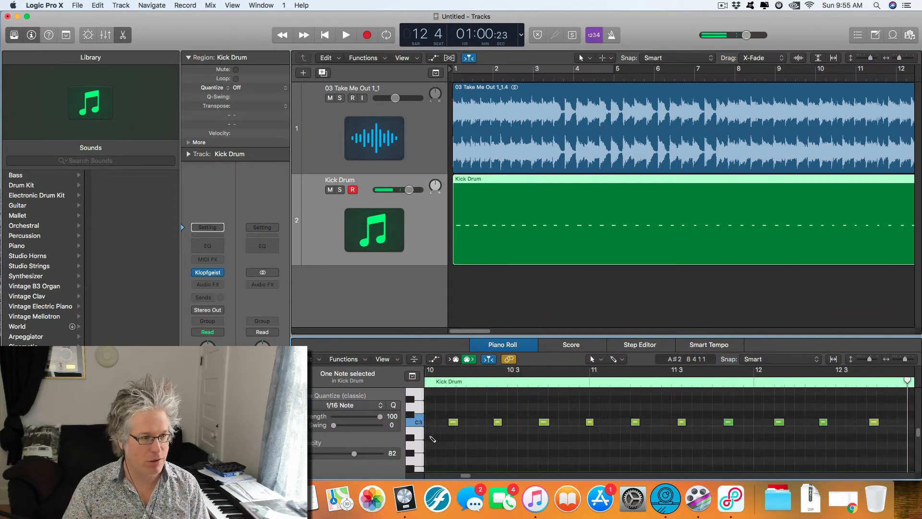
drag(466, 476, 428, 476)
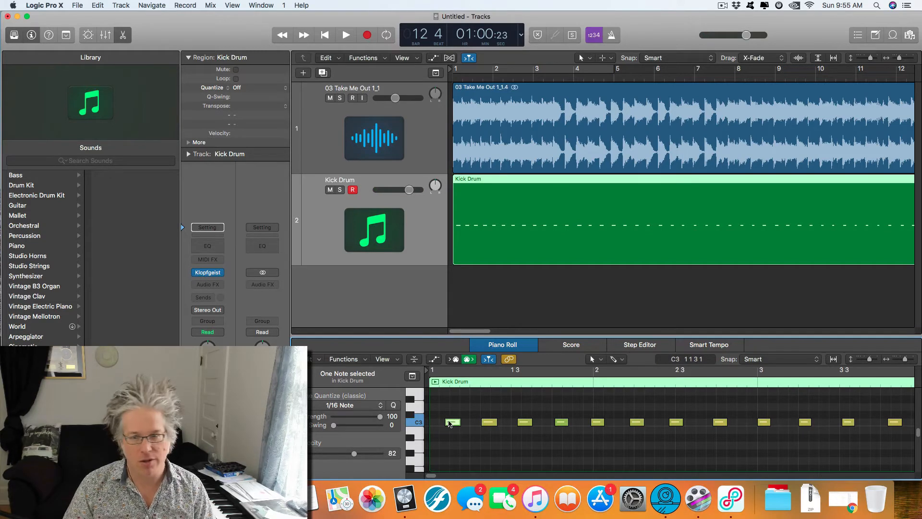
click(449, 424)
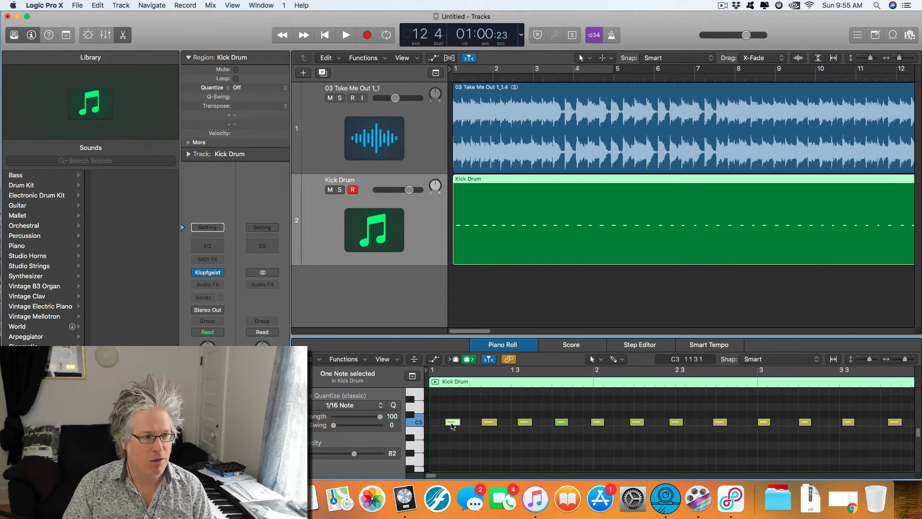
click(350, 406)
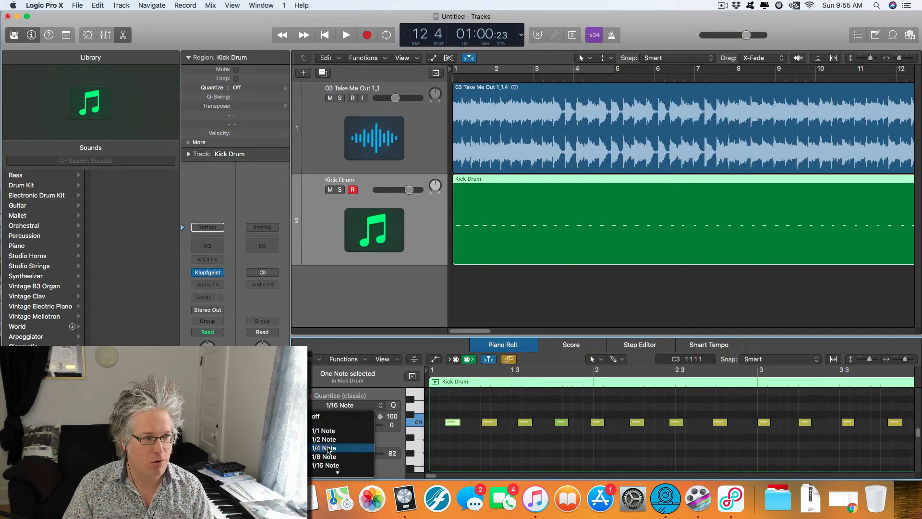
click(329, 448)
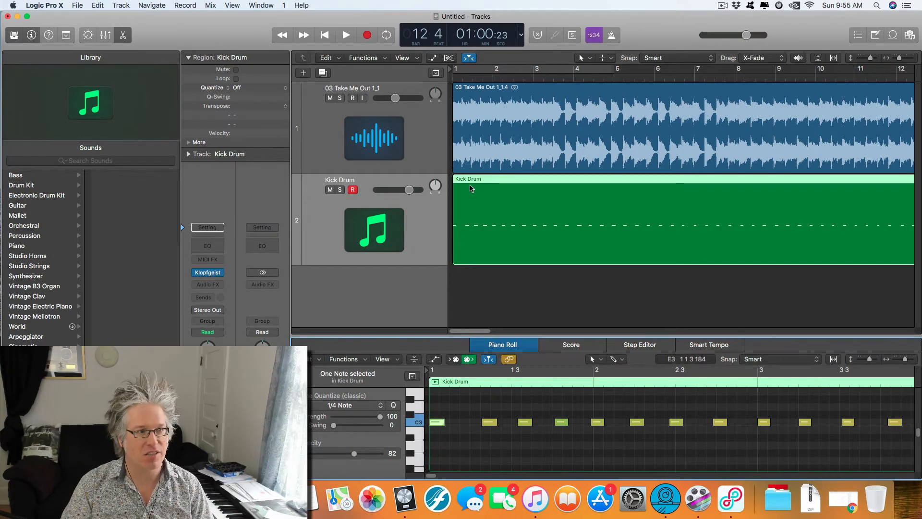
Step: Compare the starts of the song and Kick Drum regions at bar 1, ending with the Kick Drum region selected
click(460, 131)
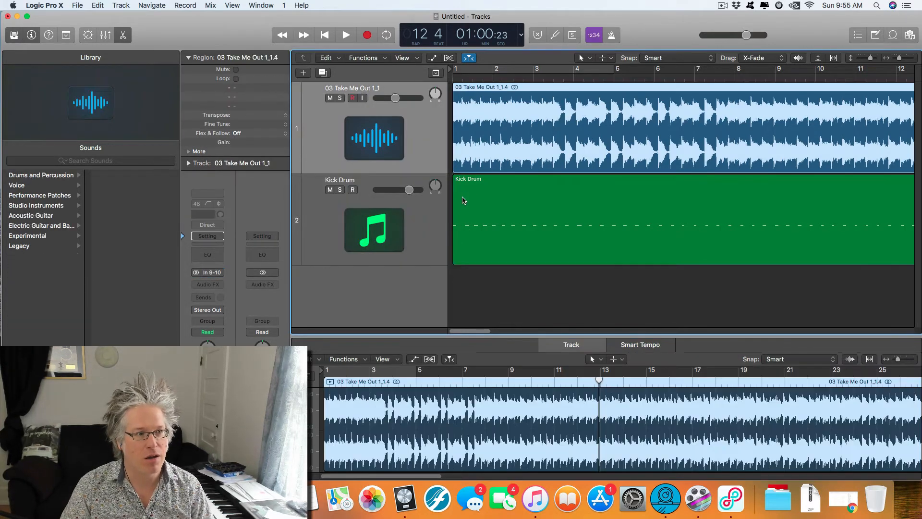
click(464, 206)
click(456, 160)
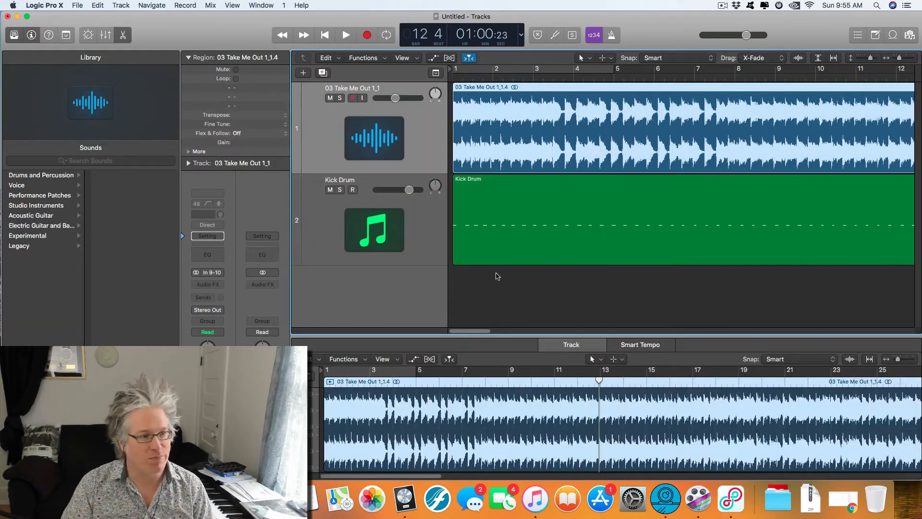
click(482, 243)
scroll(565, 324, down, 8)
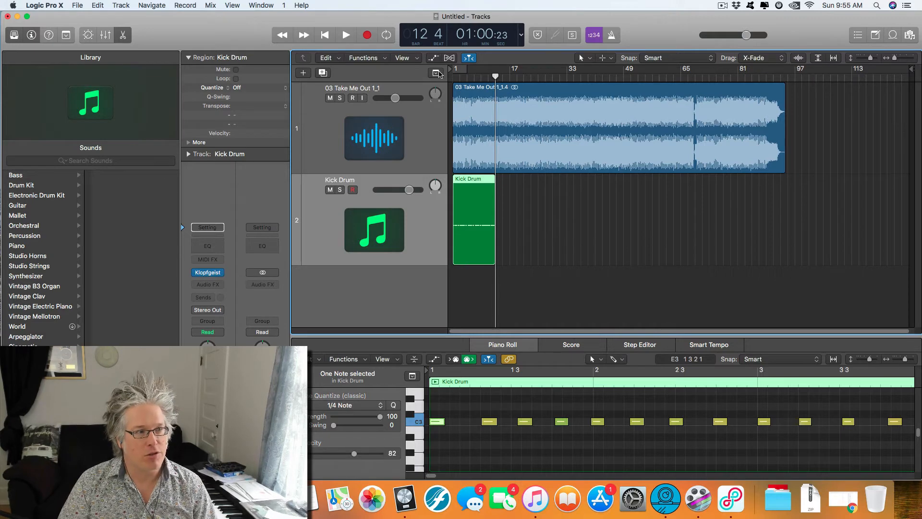
Step: Show the global tracks and add the Beat Mapping track to them
click(437, 73)
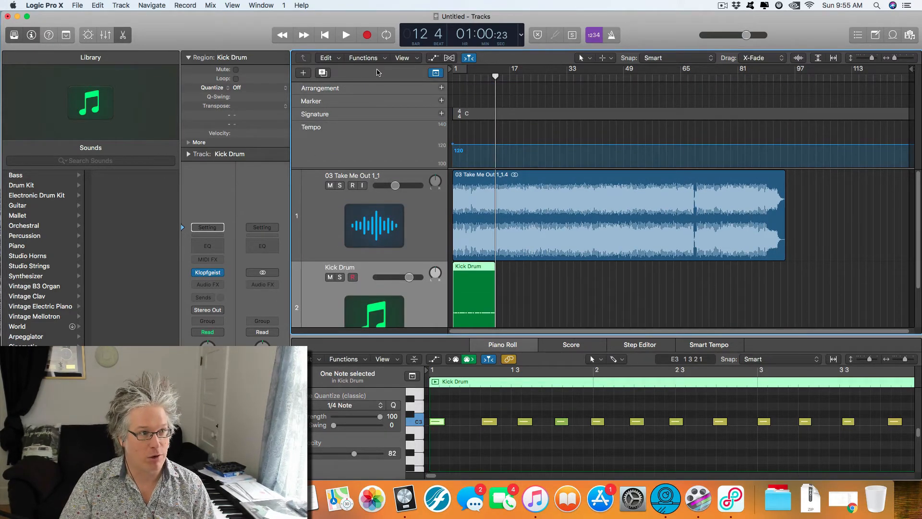
right_click(377, 73)
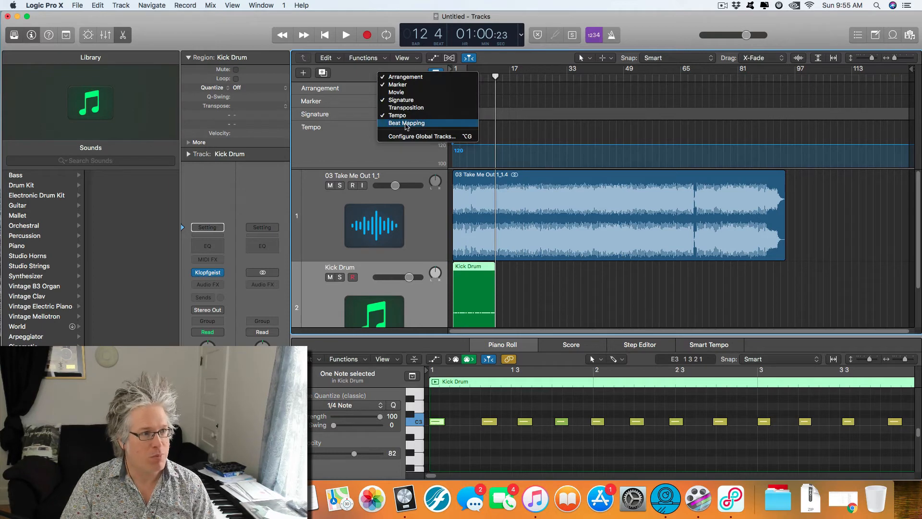
click(407, 124)
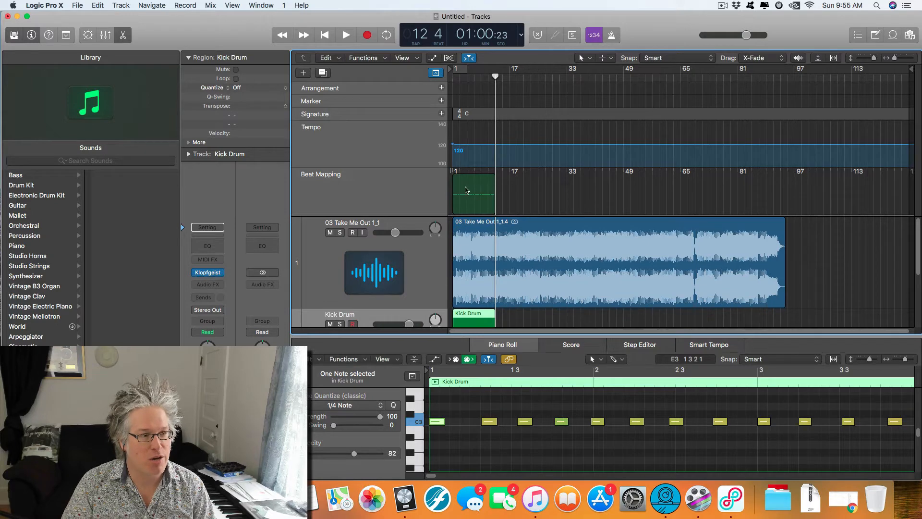
Step: Beat map the project from the Kick Drum region, interpreting its events with a Note Value of 1/4 Note
click(523, 315)
click(488, 317)
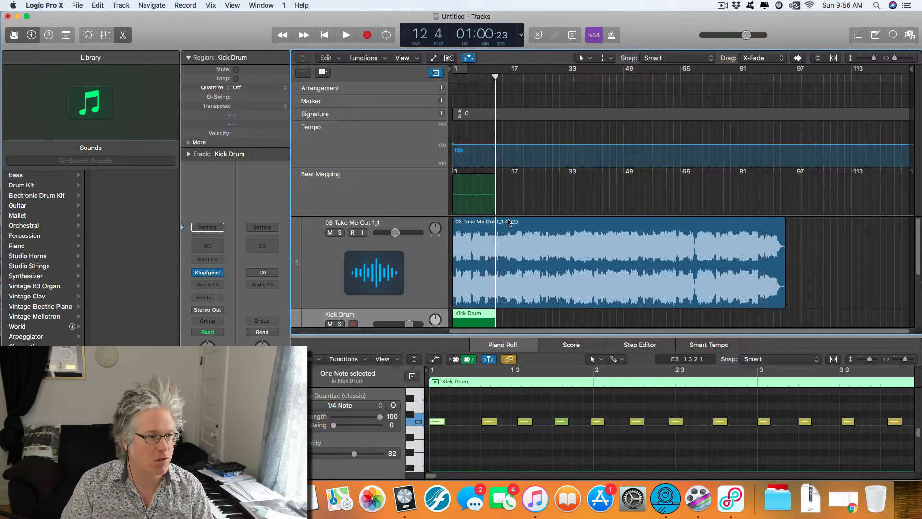
click(509, 319)
click(483, 320)
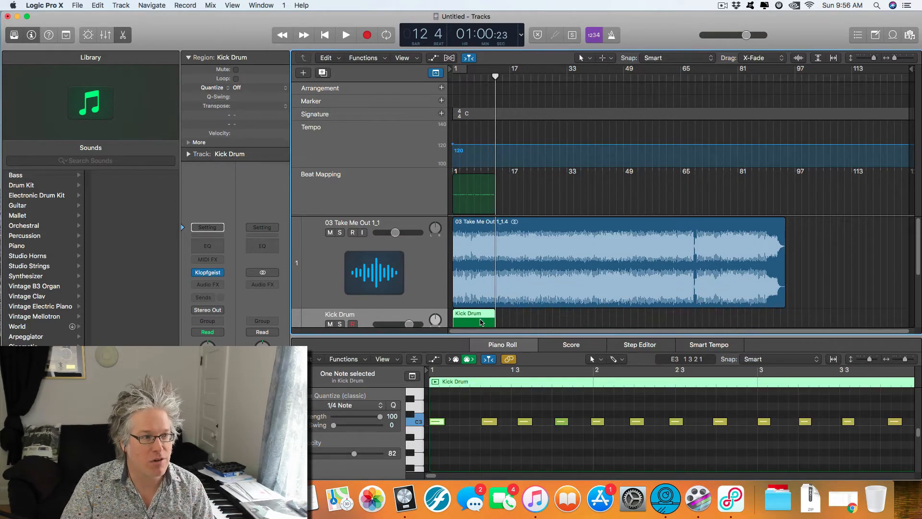
click(331, 177)
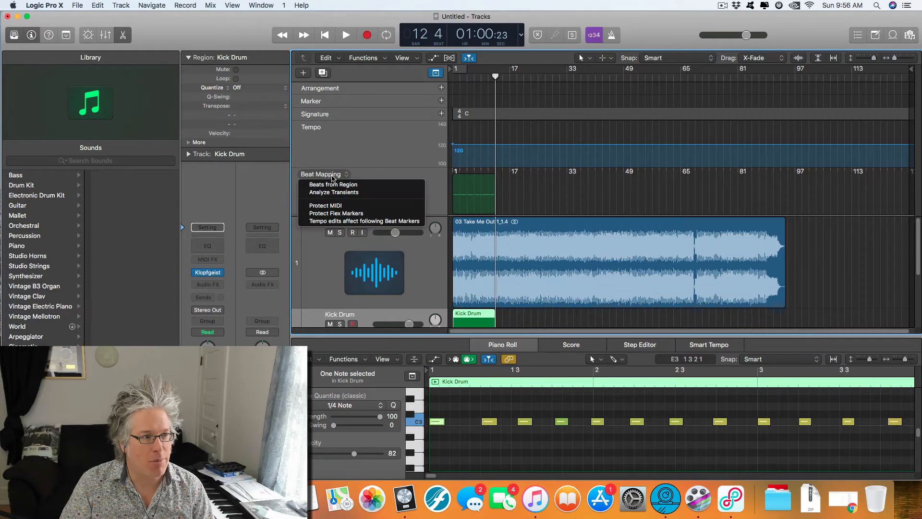
click(330, 187)
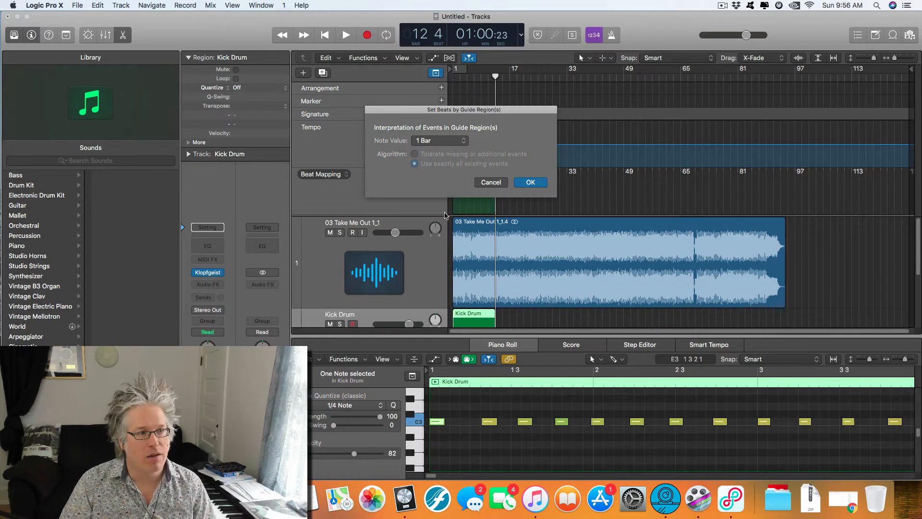
click(428, 143)
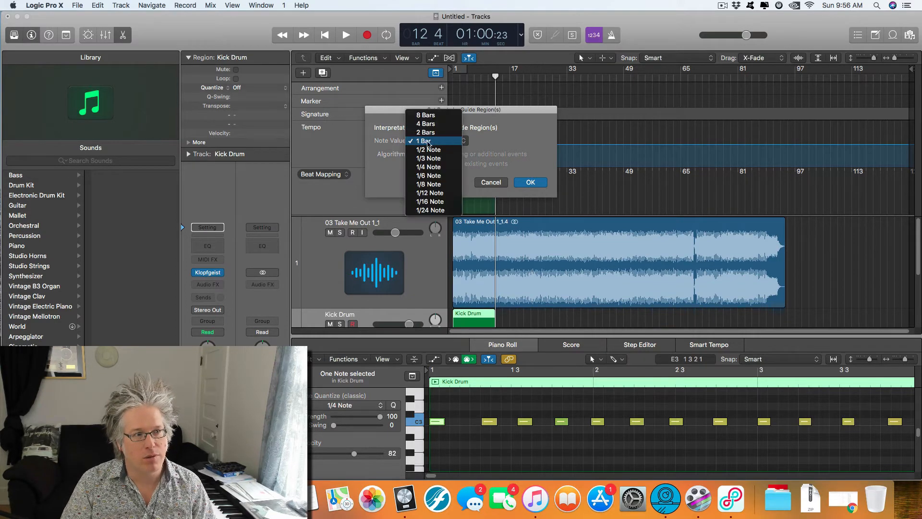
click(433, 168)
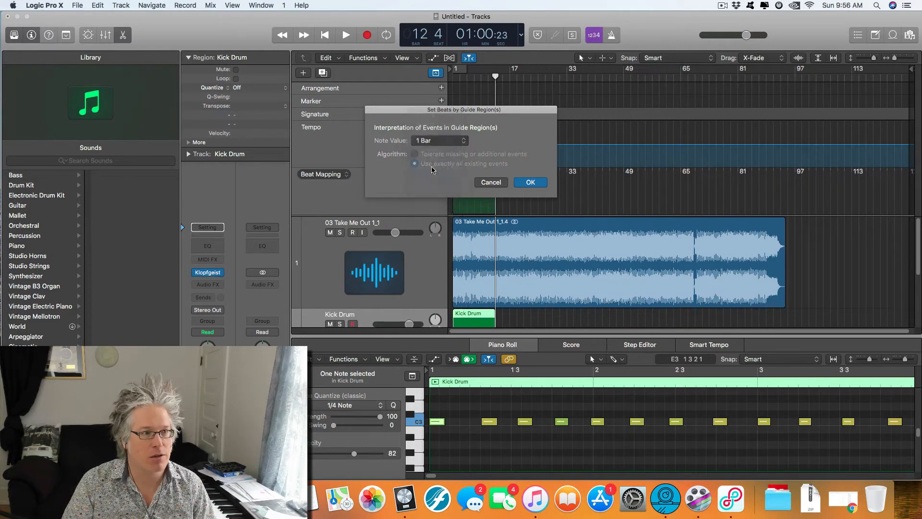
click(529, 182)
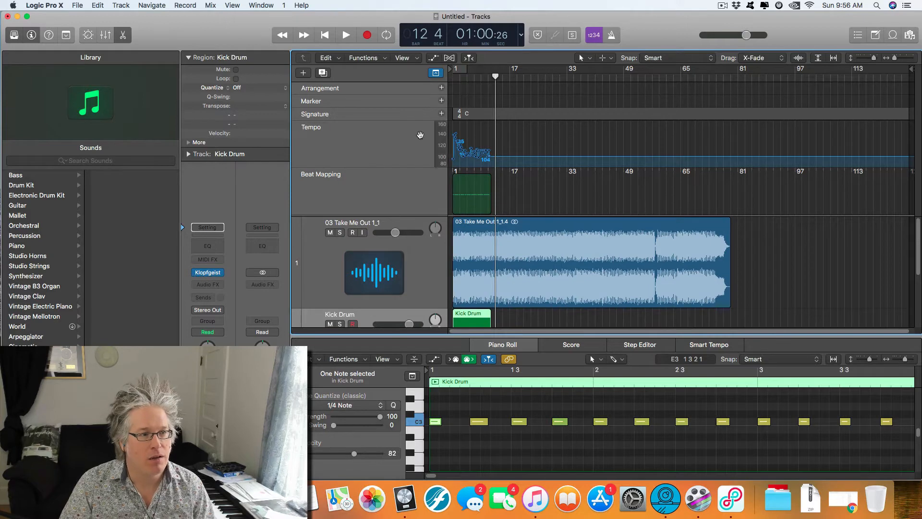
Step: Examine the tempo changes across the first bars in the Tempo track and the Tempo list, closing the list when done
scroll(464, 151, up, 5)
scroll(471, 154, up, 3)
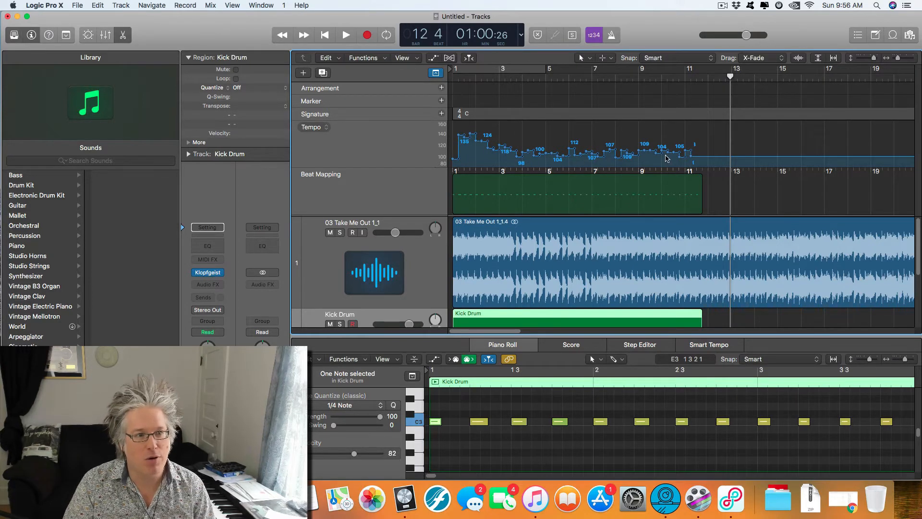
click(856, 37)
click(836, 57)
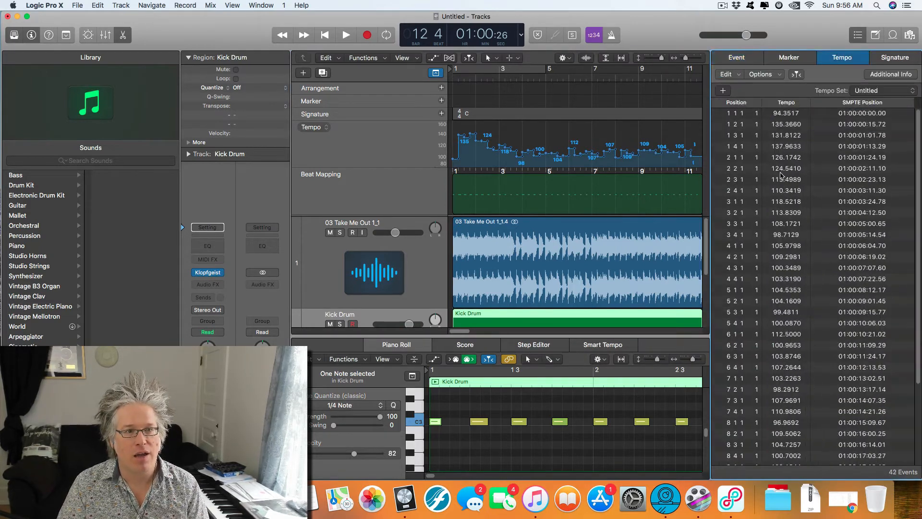
scroll(790, 169, down, 5)
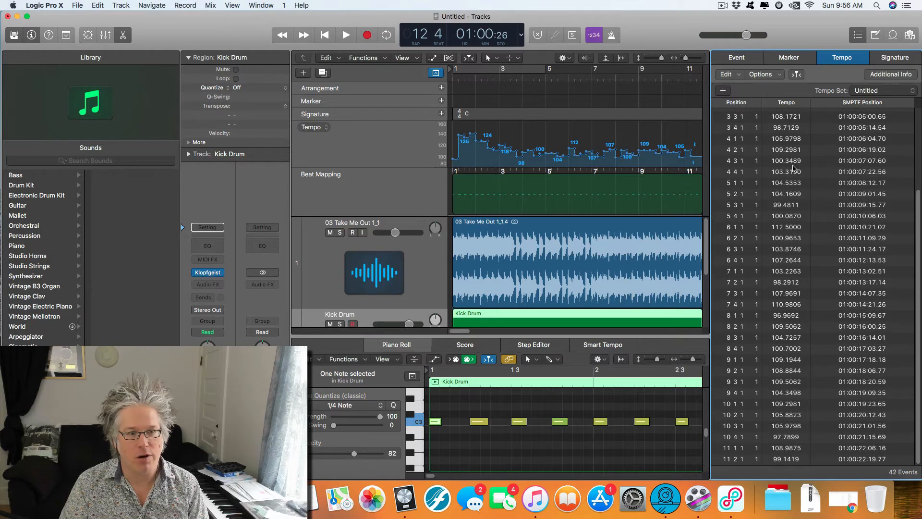
scroll(795, 169, up, 5)
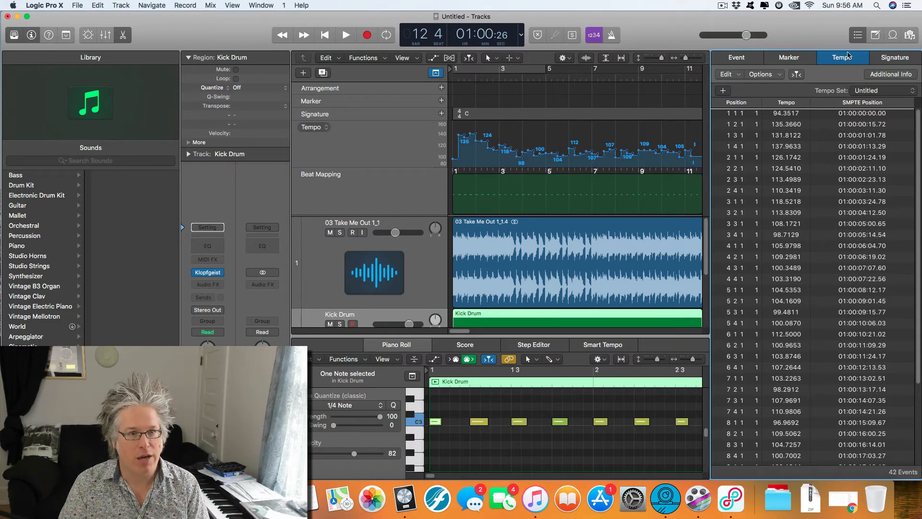
click(858, 35)
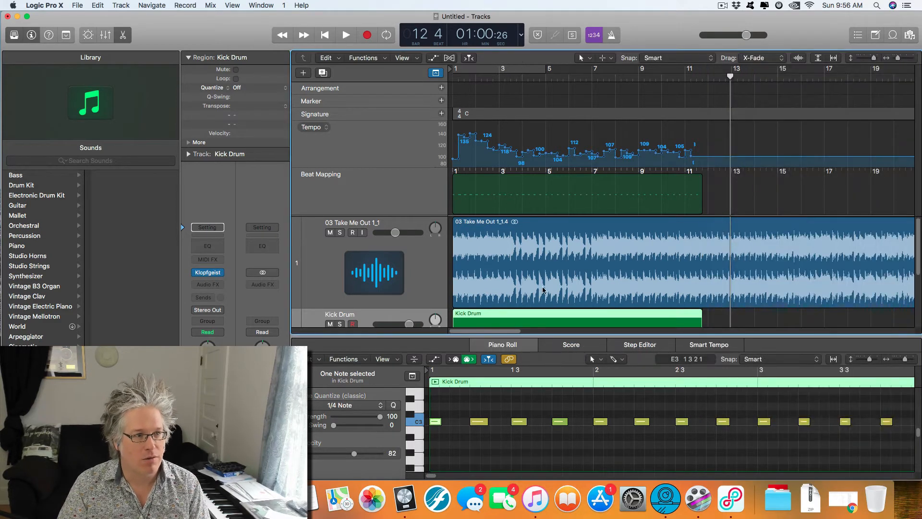
Step: Hide the global tracks and enlarge the song and Kick Drum tracks vertically
scroll(540, 282, down, 5)
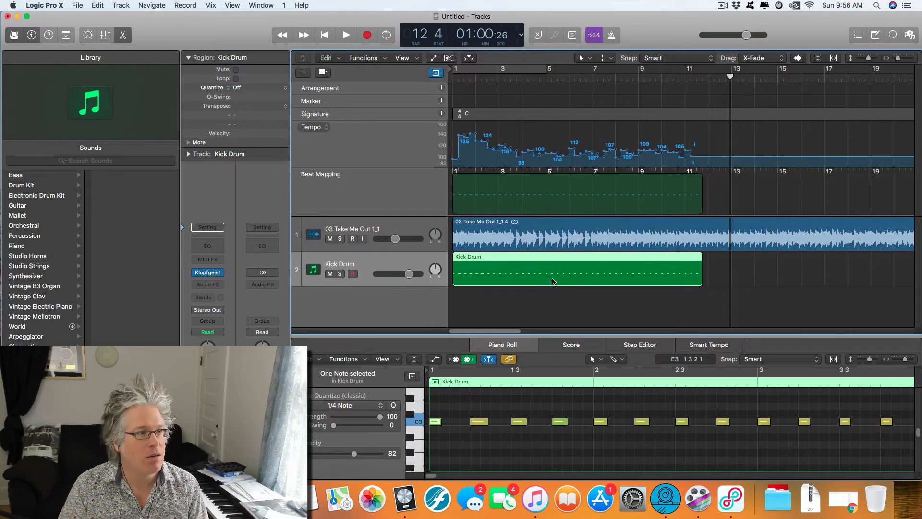
click(435, 73)
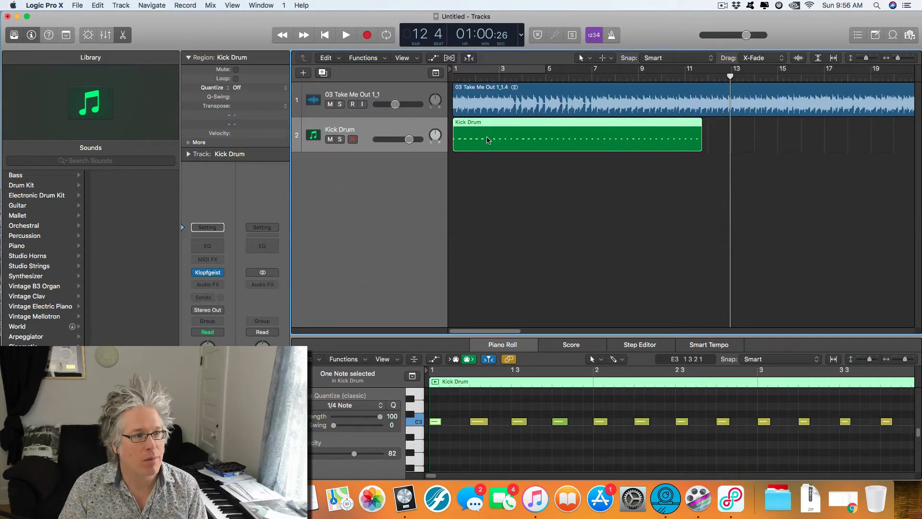
key(super+Down)
key(super+Down)
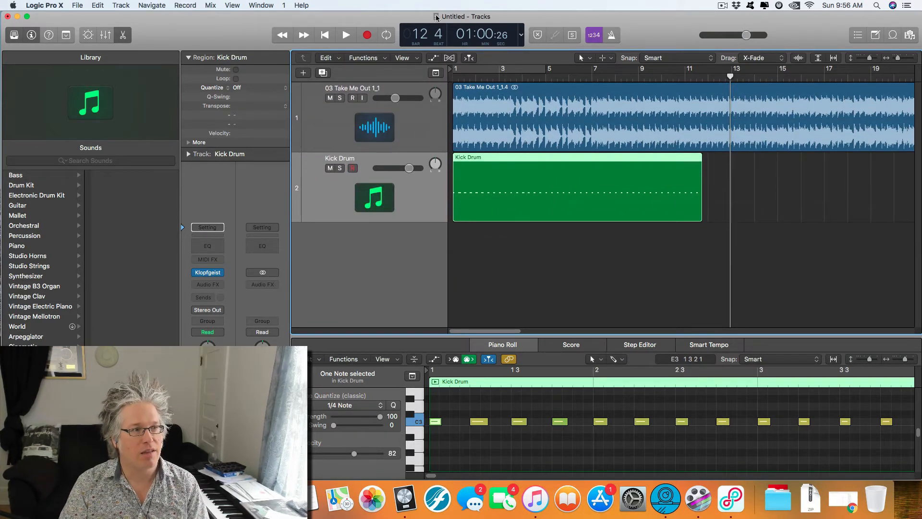
Step: With the playhead catch on, play the song against the kick click from bar 1 and replay from about bar 6
click(470, 58)
click(452, 73)
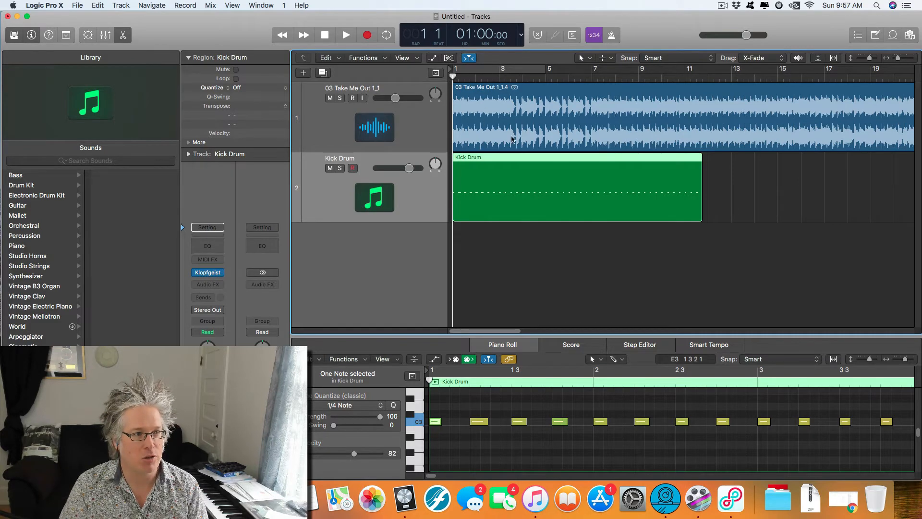
key(space)
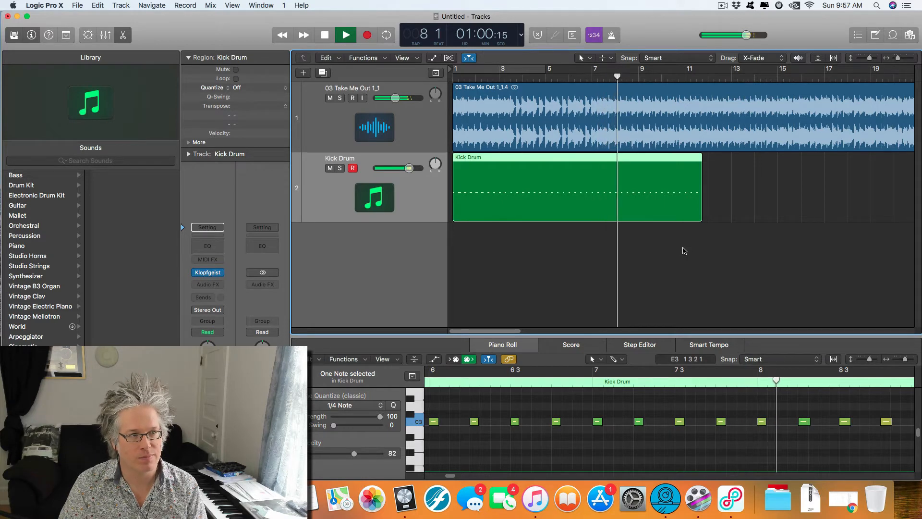
key(space)
click(584, 76)
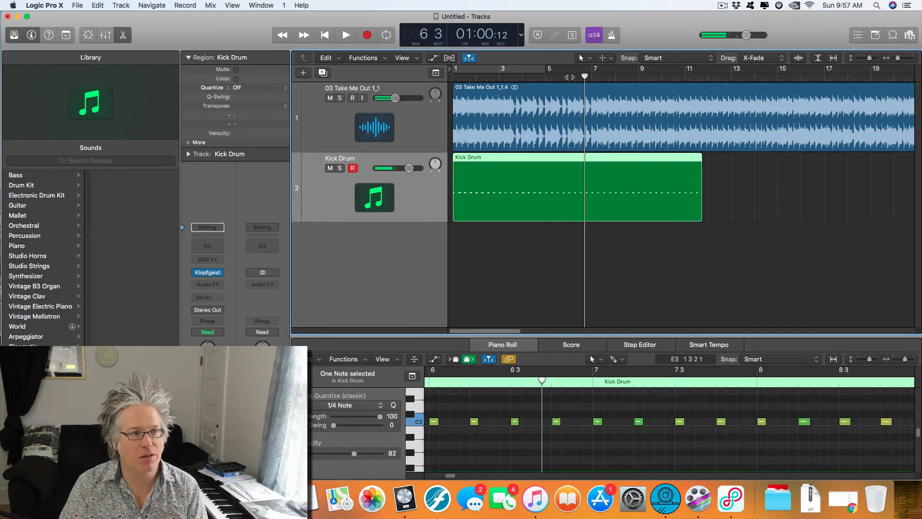
click(569, 77)
key(space)
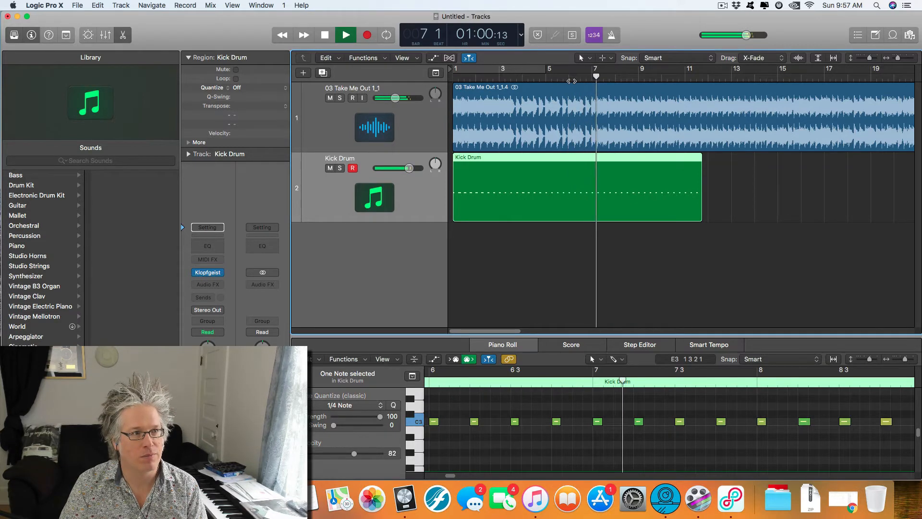
key(space)
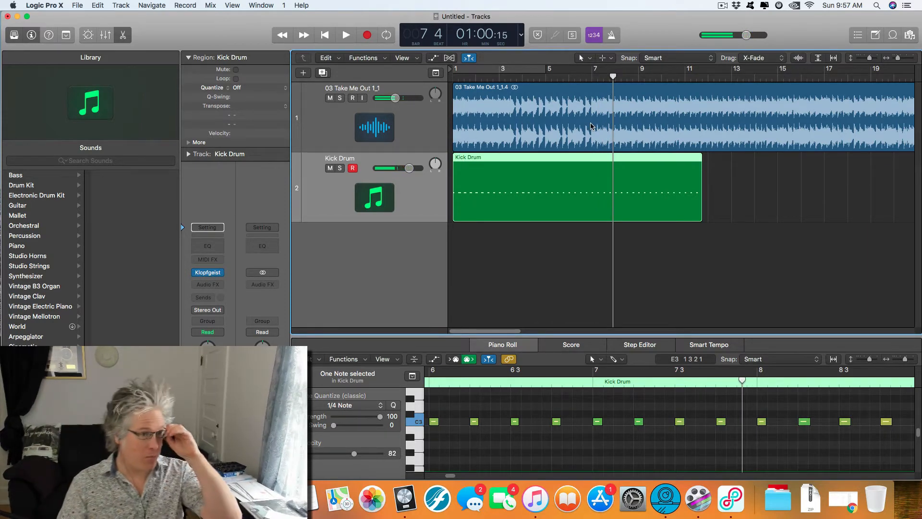
Step: Select the song region, zoom in around bar 7 and play from bar 6 beat 2 to find the meter change
click(464, 112)
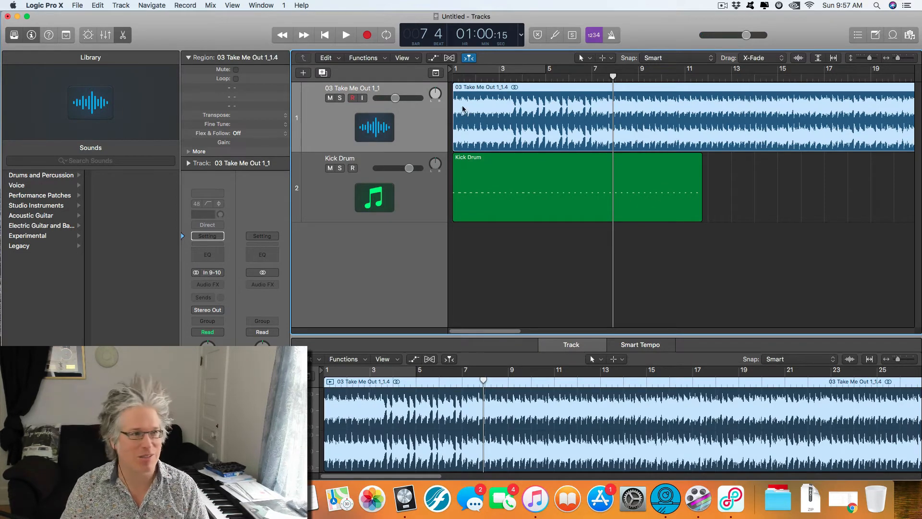
click(453, 76)
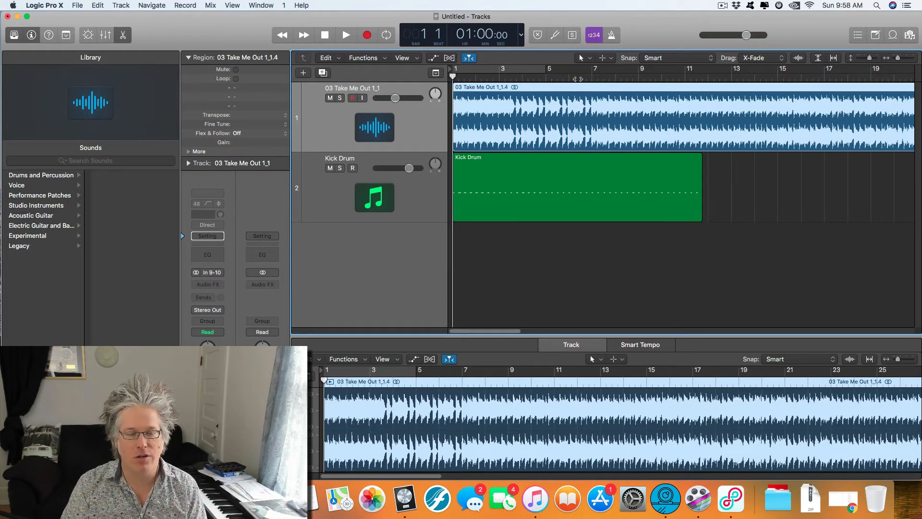
click(578, 78)
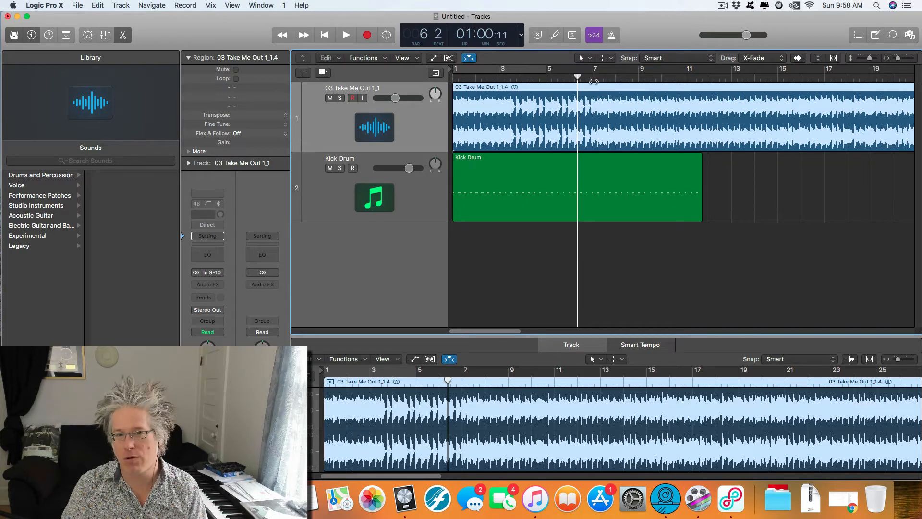
key(super+Right)
key(super+Right)
key(super+Right)
key(super+Right)
key(super+Right)
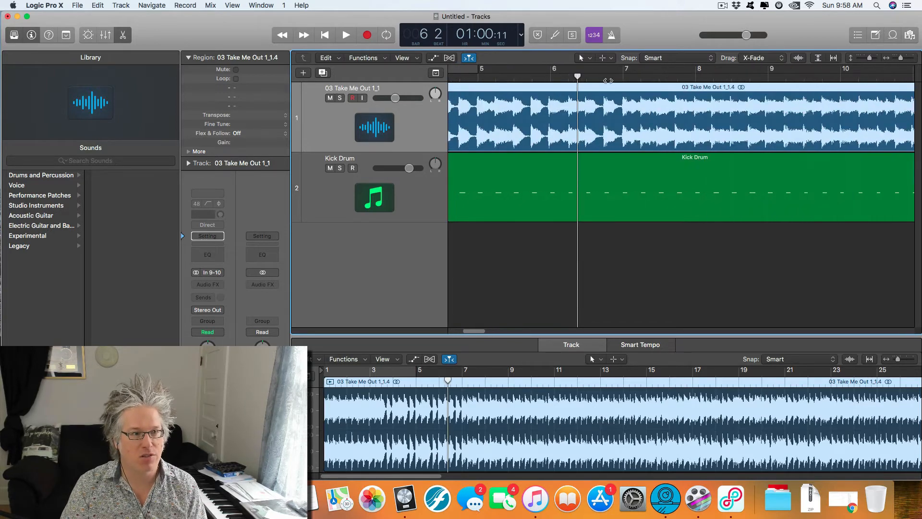
key(space)
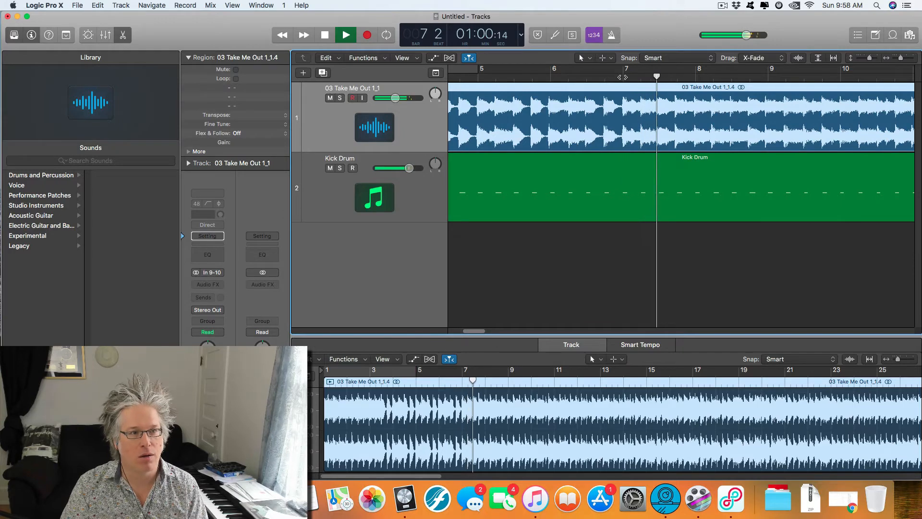
key(space)
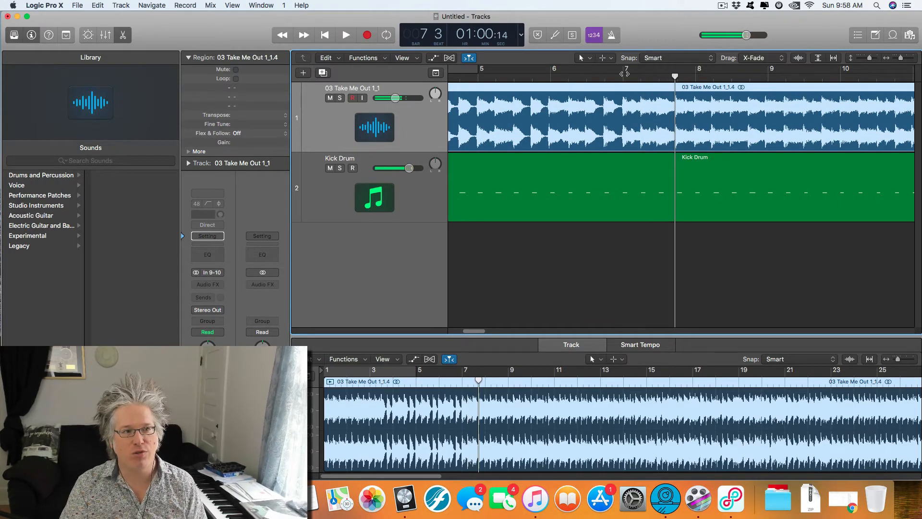
Step: Switch the control bar display to Beats & Project and set the time signature at bar 7 to 2/4
click(624, 73)
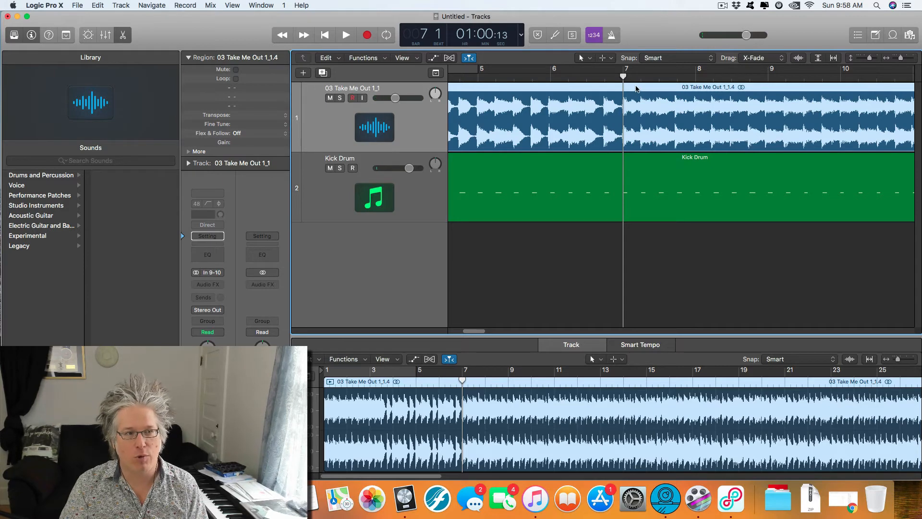
click(521, 36)
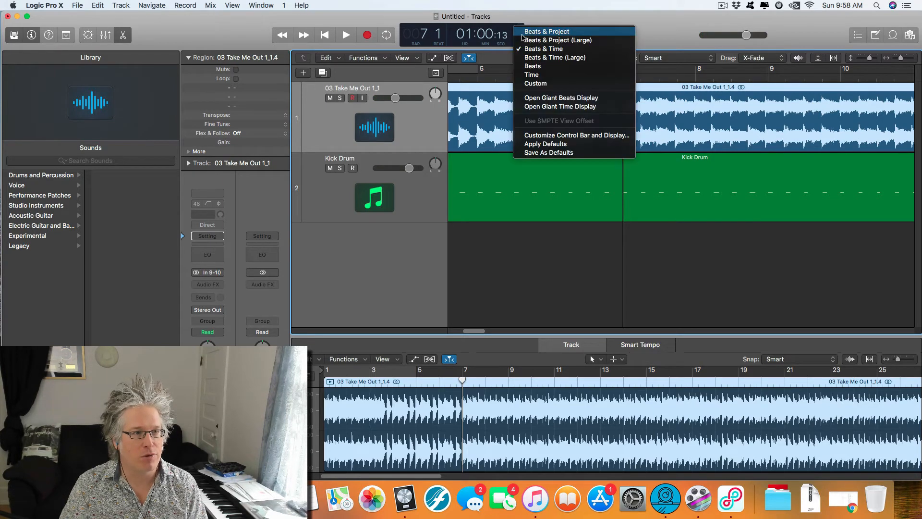
click(539, 35)
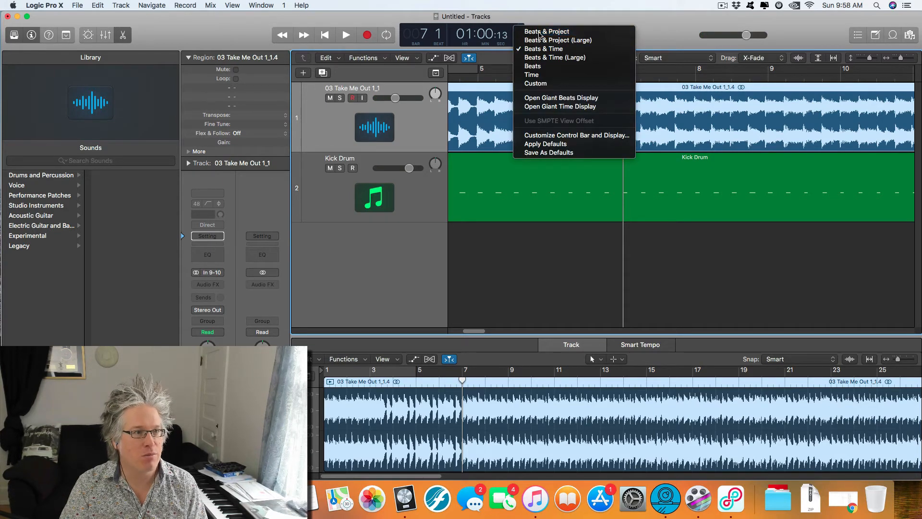
click(498, 29)
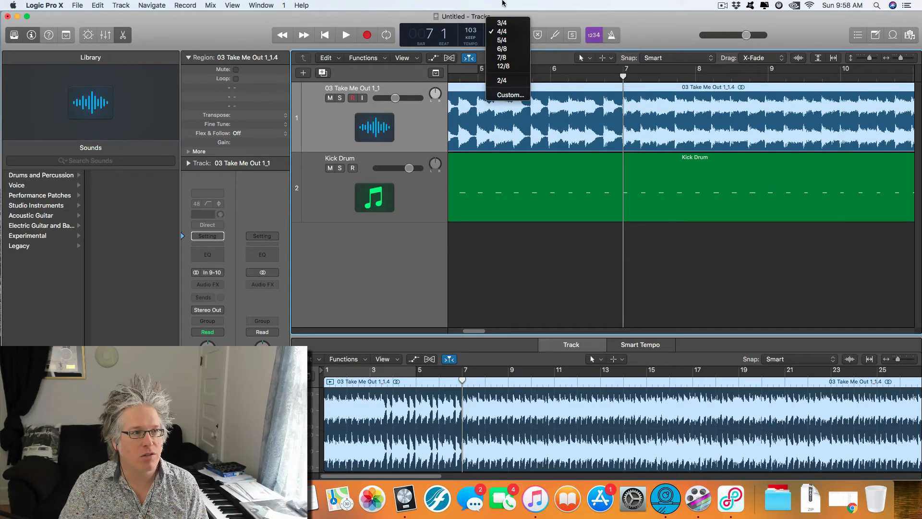
click(502, 80)
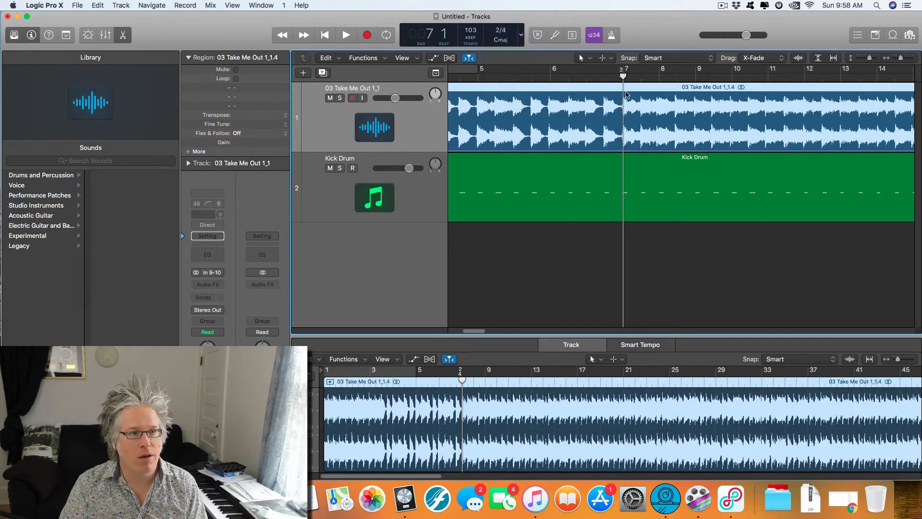
Step: Set the time signature at bar 8 to 4/4 and return the playhead to bar 6
click(660, 76)
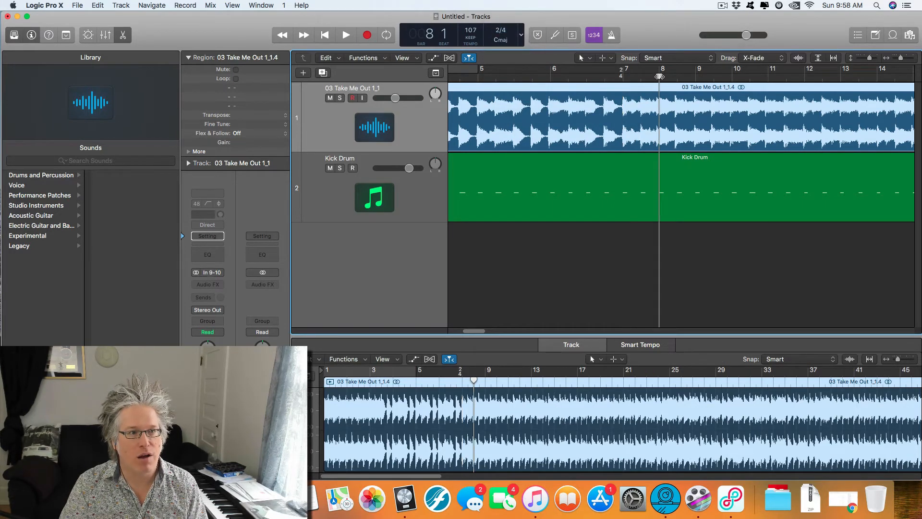
click(501, 32)
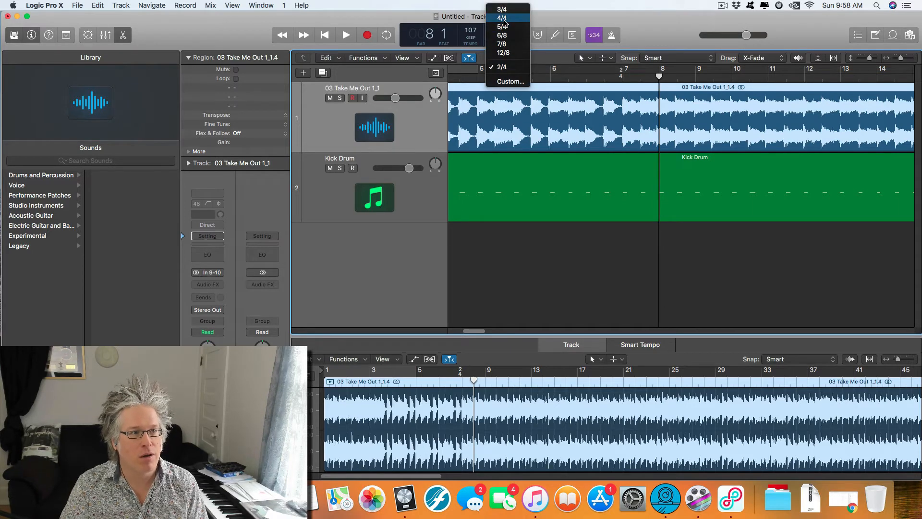
click(502, 18)
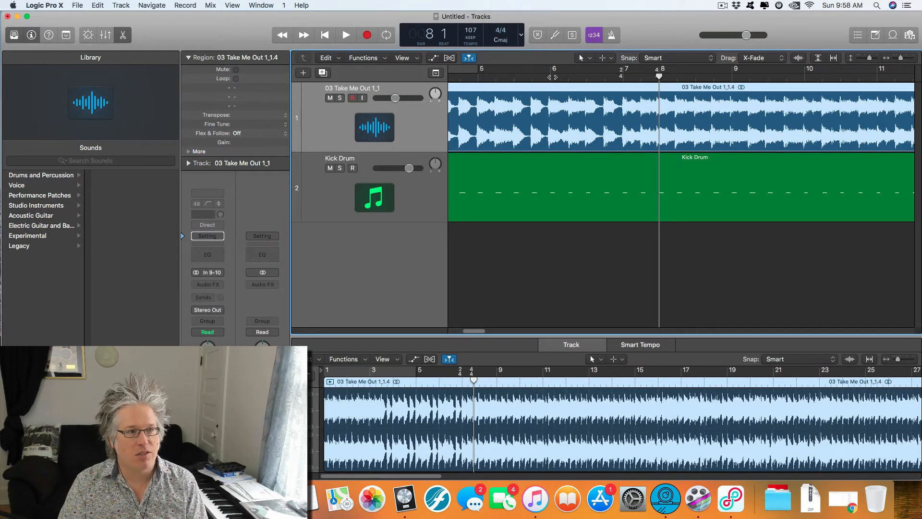
click(551, 77)
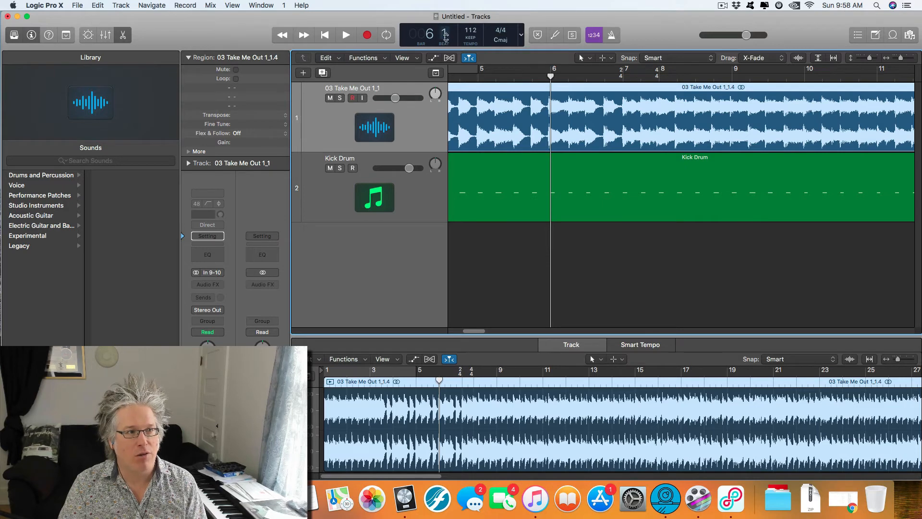
Step: Play the song with the kick click from bar 6 to check the 2/4 bar, and deselect the song region
key(space)
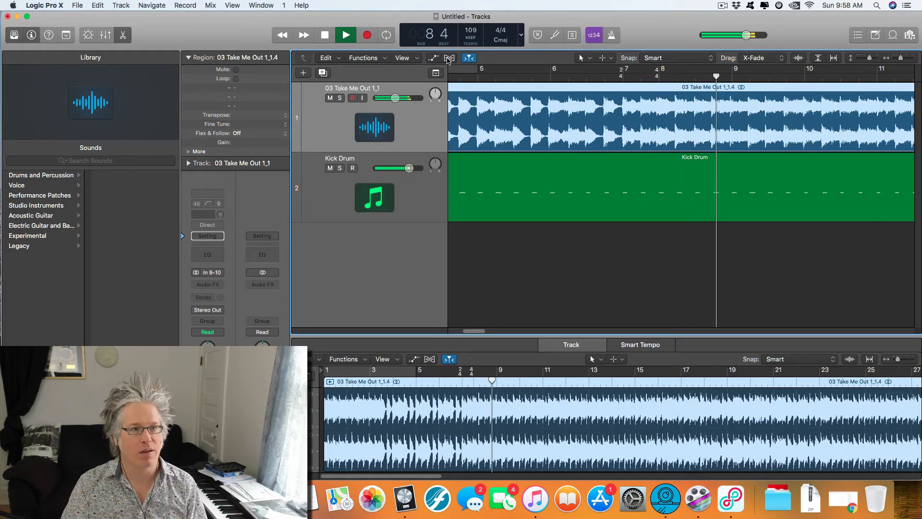
key(space)
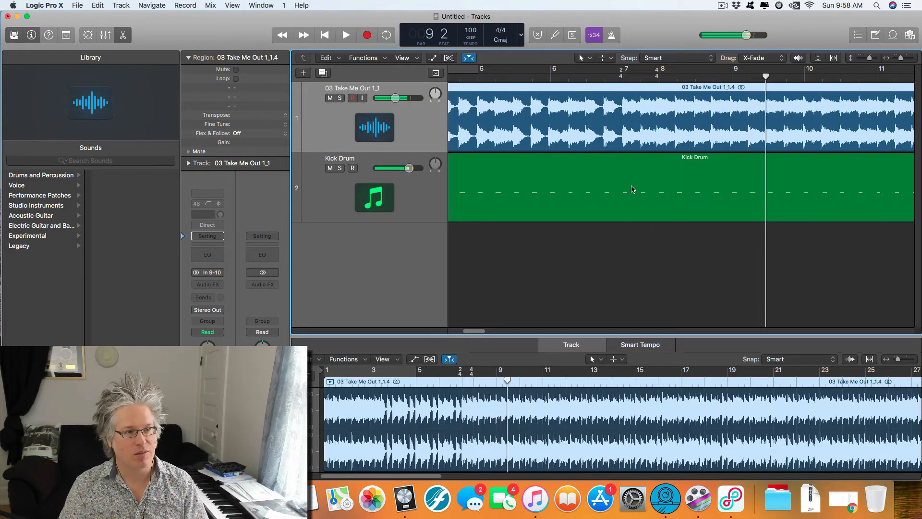
key(z)
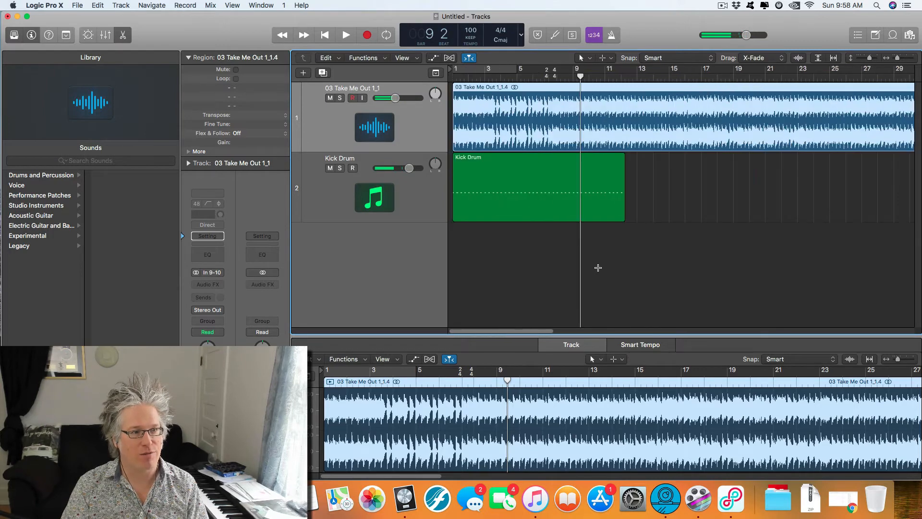
key(super+Left)
click(622, 274)
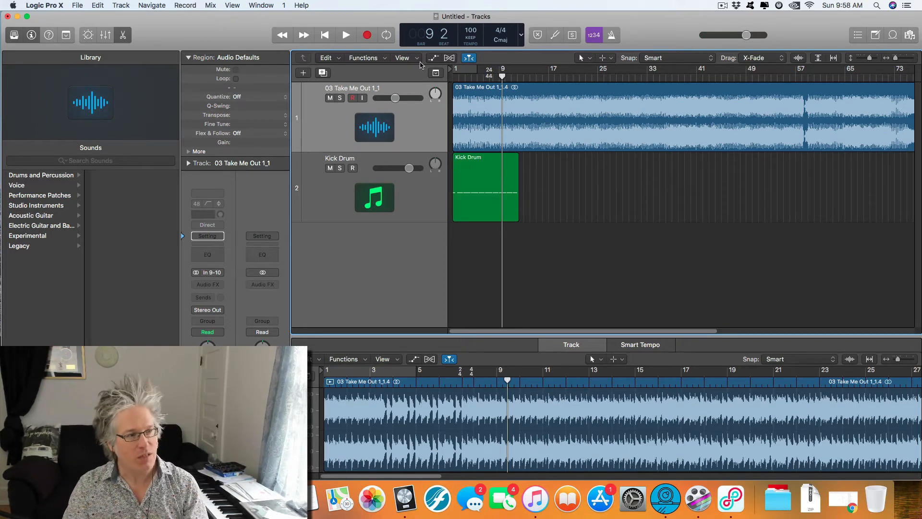
Step: Duplicate the Kick Drum track with its Klopfgeist instrument and mute the original Kick Drum track
click(332, 180)
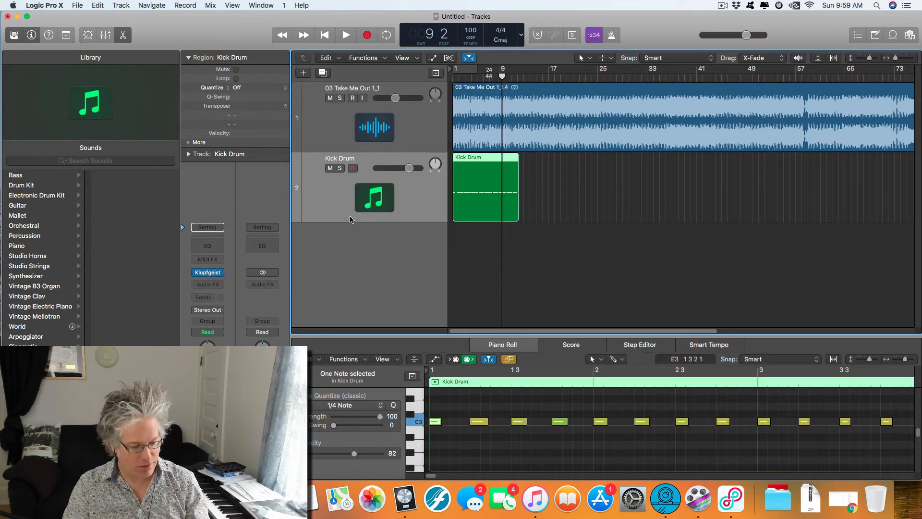
key(super+d)
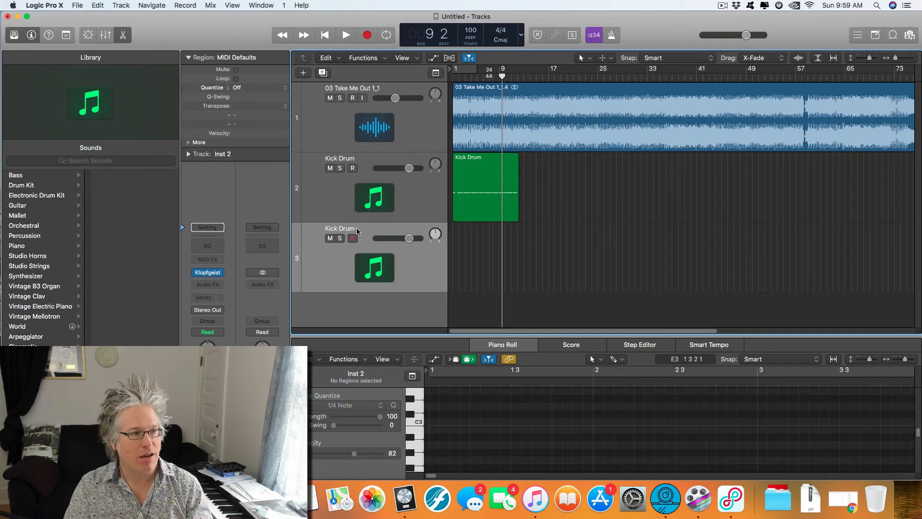
click(343, 195)
click(368, 230)
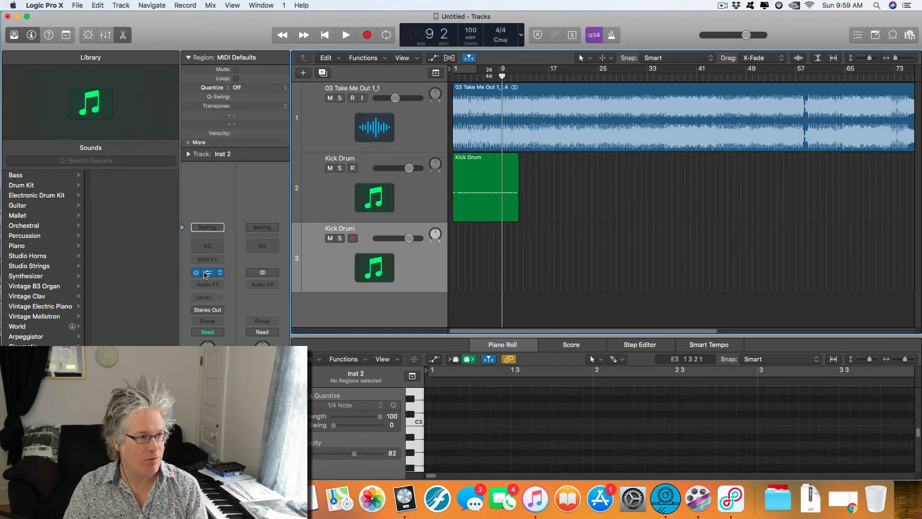
click(330, 168)
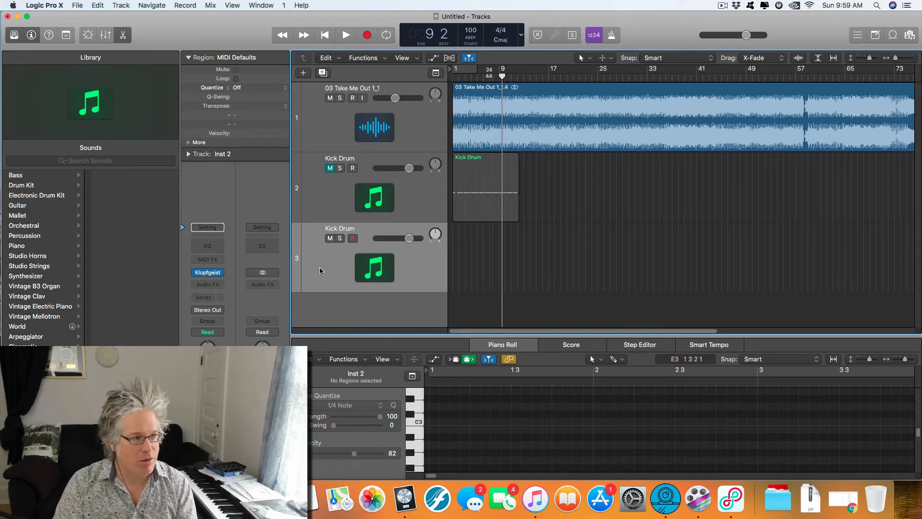
Step: Record a one-bar click at bar 2 on the duplicated Kick Drum track: C5 on beat 1 and C4 on beats 2 to 4
click(455, 77)
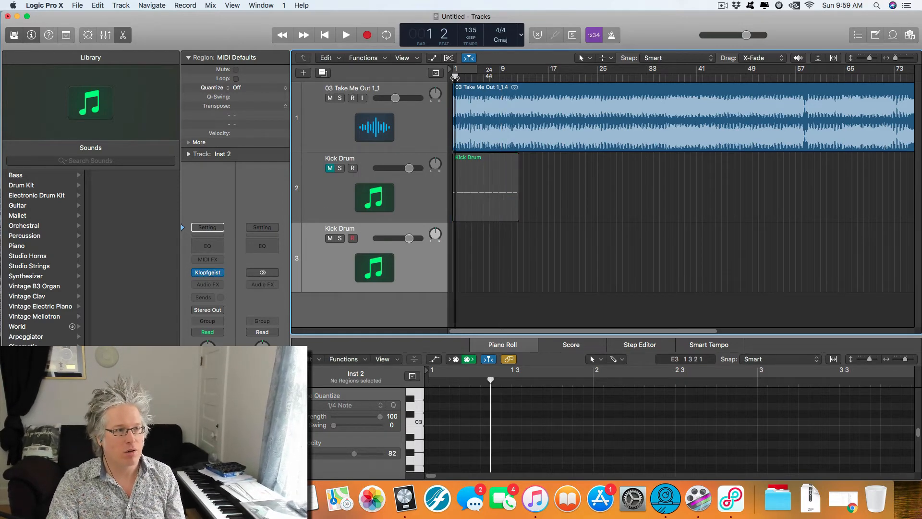
key(Return)
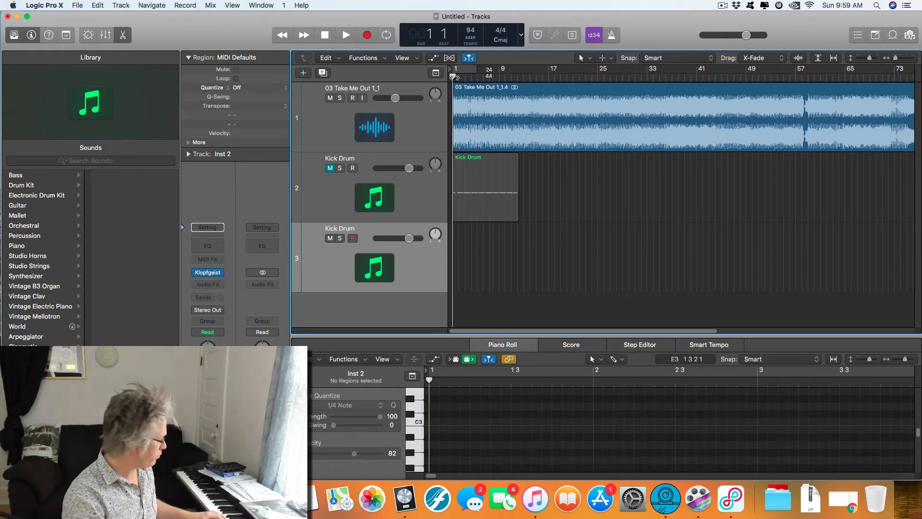
key(r)
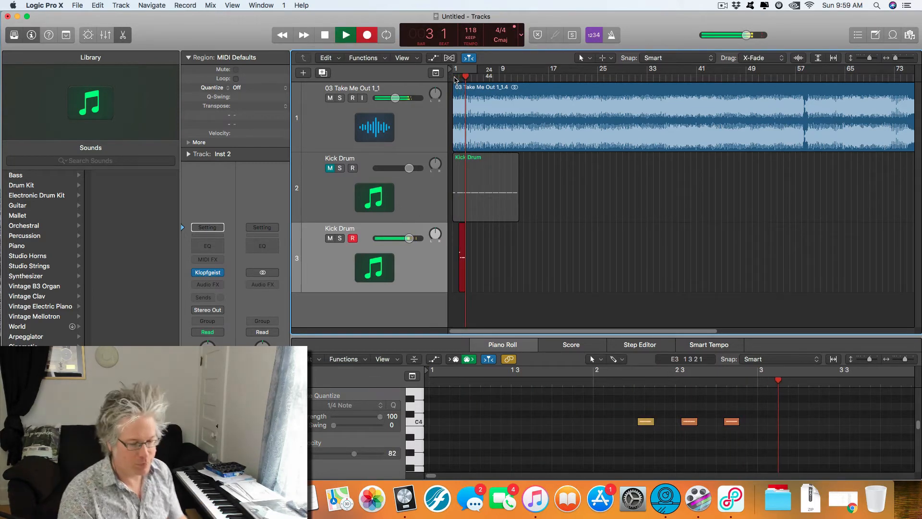
key(space)
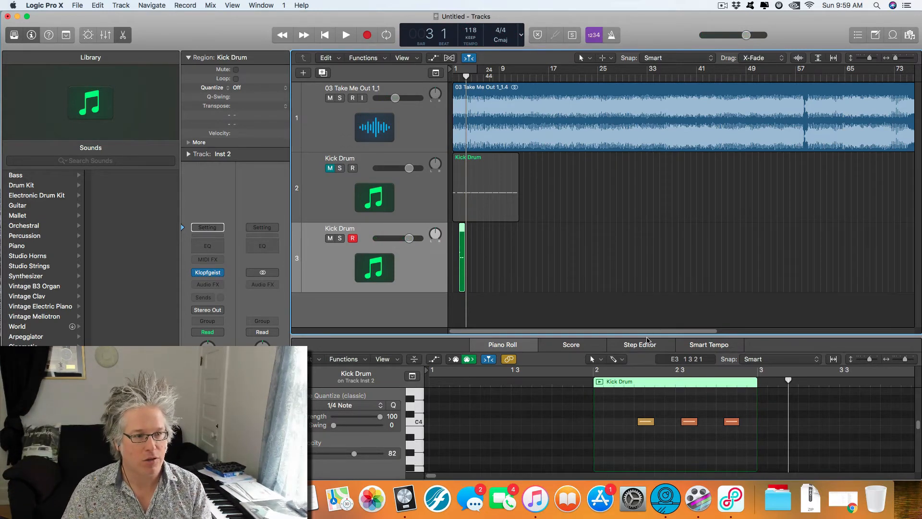
Step: Enlarge the Piano Roll and quantize the four recorded click notes to 1/4 Note
drag(647, 335, 646, 218)
scroll(665, 392, up, 4)
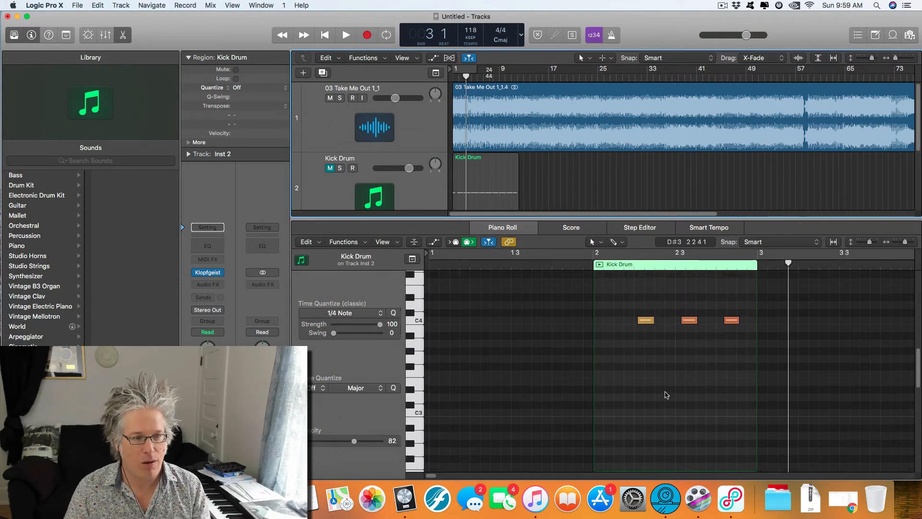
scroll(667, 390, up, 4)
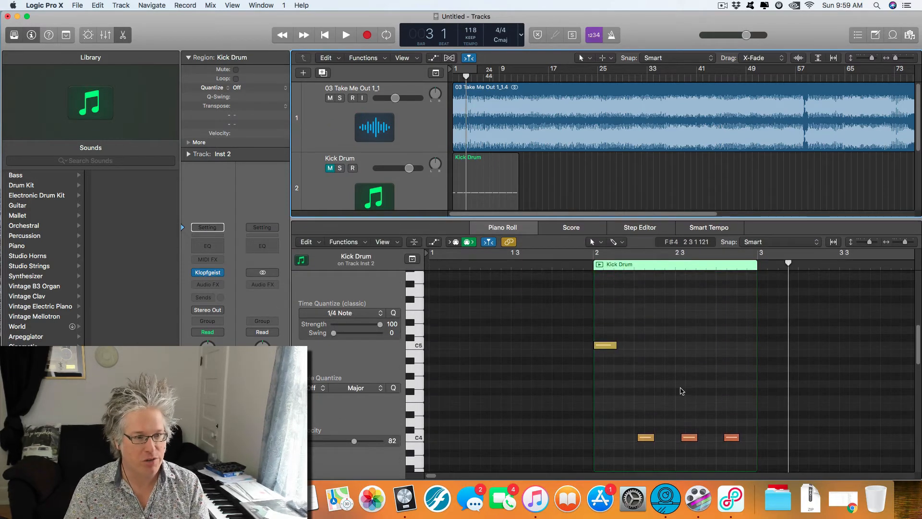
click(671, 347)
scroll(634, 384, down, 1)
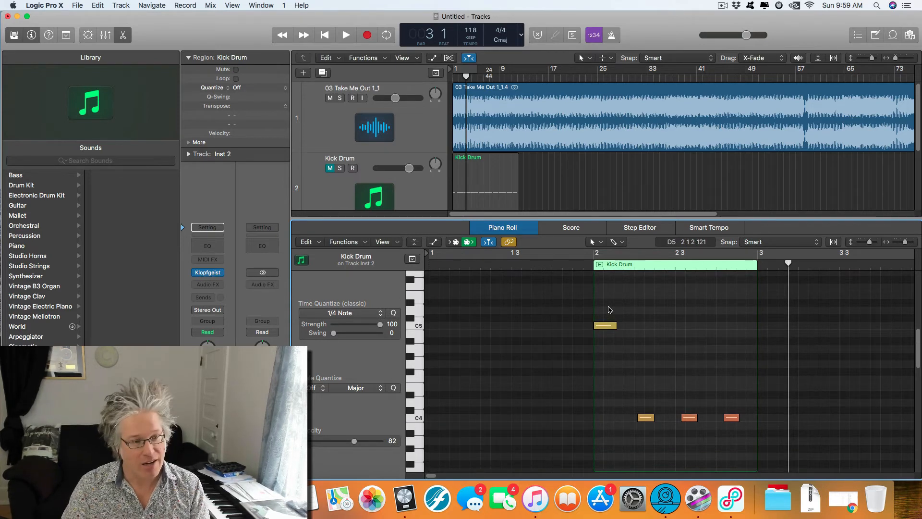
drag(610, 303, 733, 435)
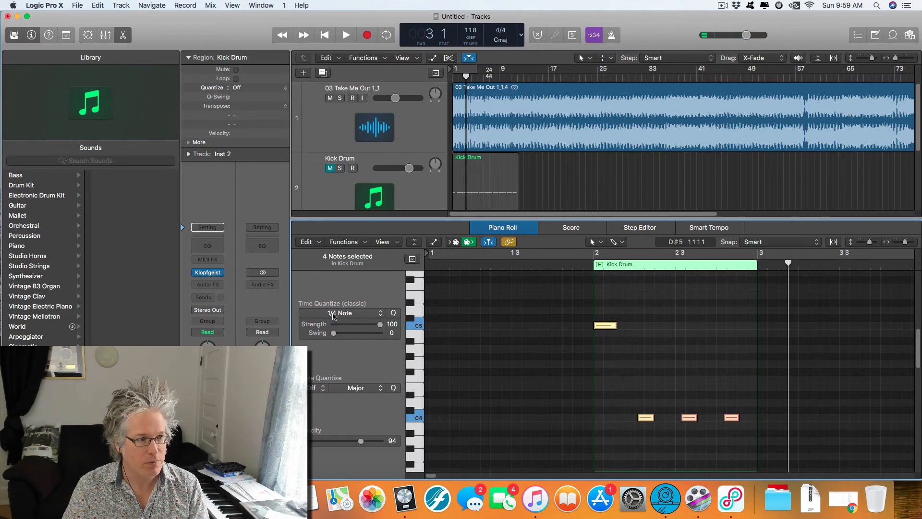
click(333, 315)
click(336, 356)
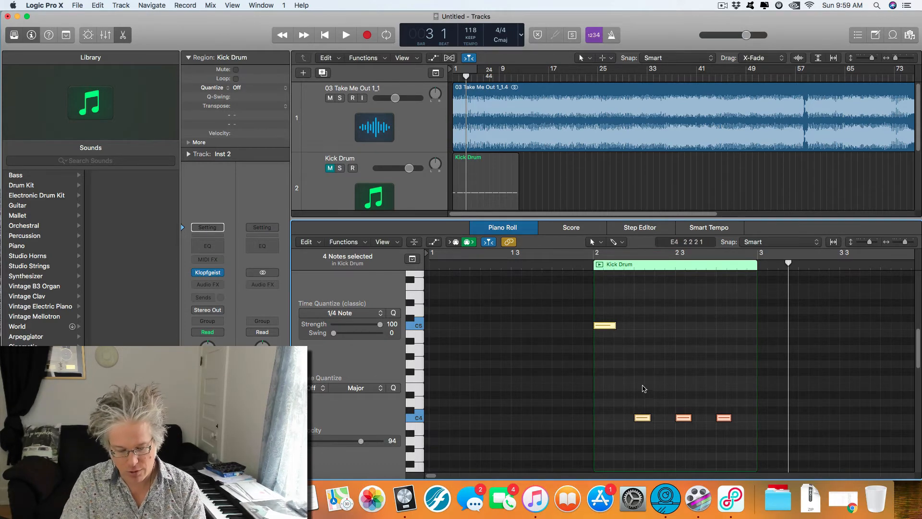
Step: Lengthen the four click notes so each one lasts until the next beat
click(606, 312)
drag(606, 312, 726, 432)
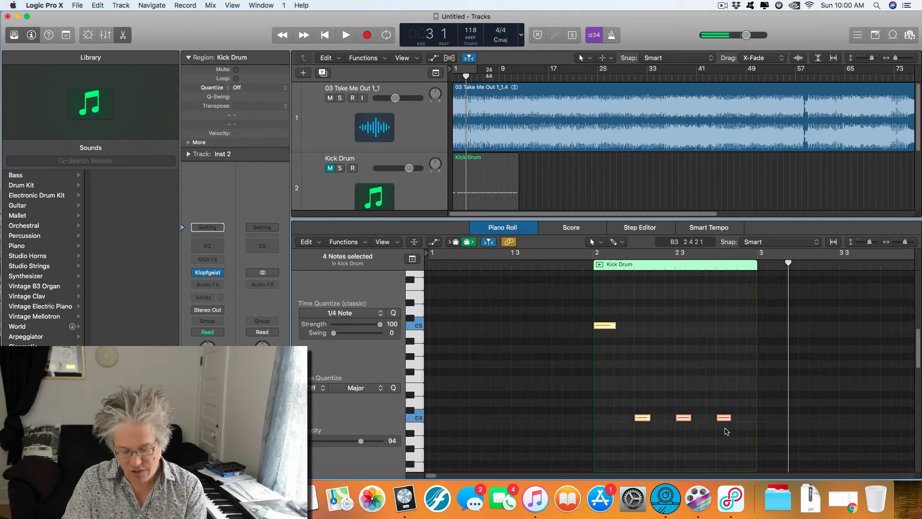
key(shift+backslash)
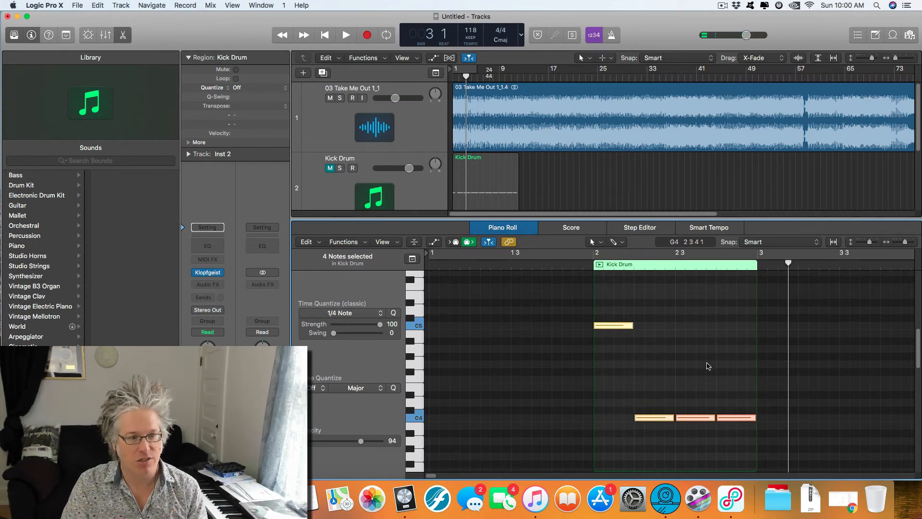
Step: Apply the Fixed Velocity MIDI transform at 100 to all four click notes
click(708, 366)
drag(613, 301, 749, 454)
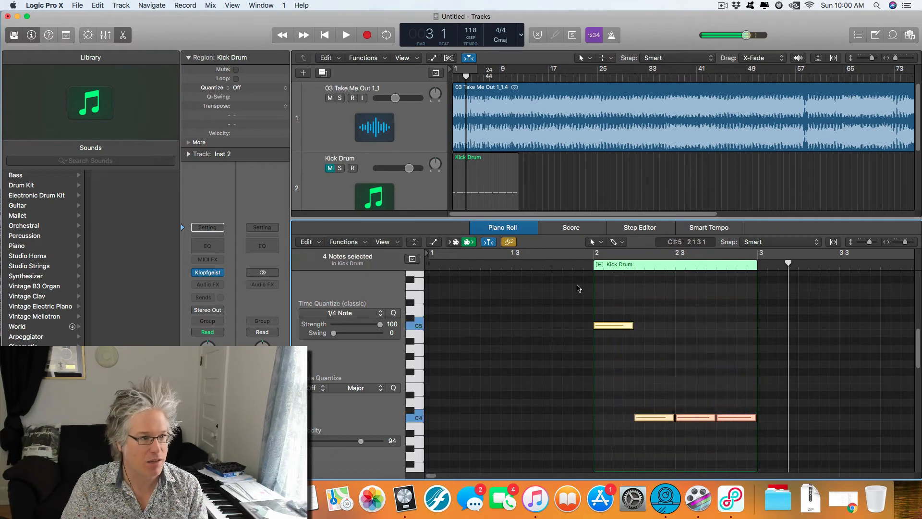
click(358, 243)
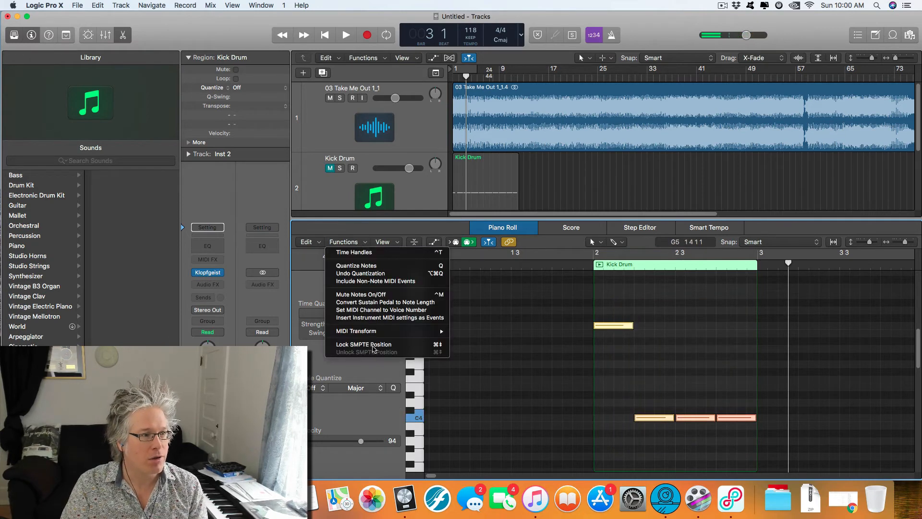
mouse_move(375, 332)
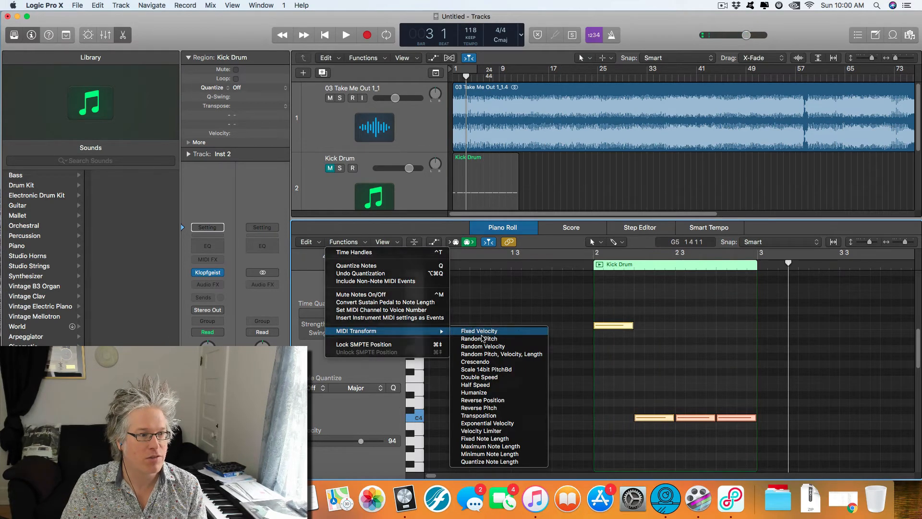
click(485, 334)
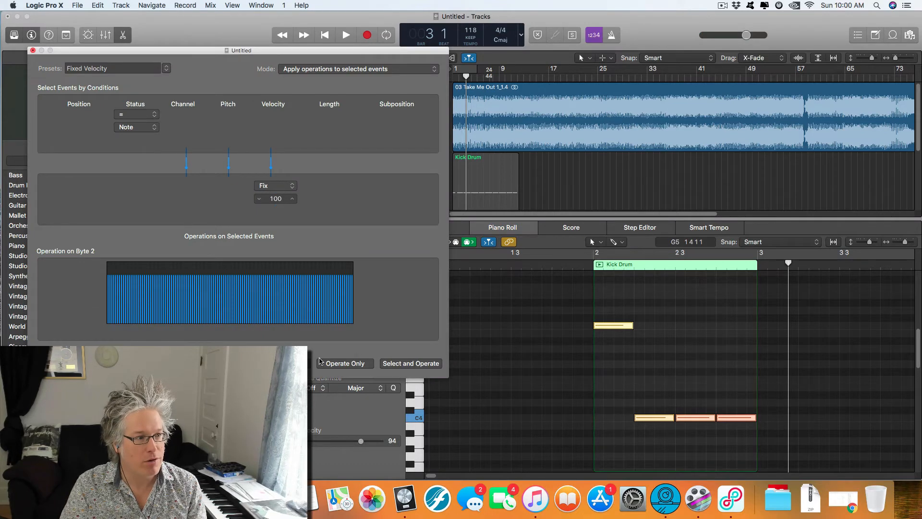
click(340, 365)
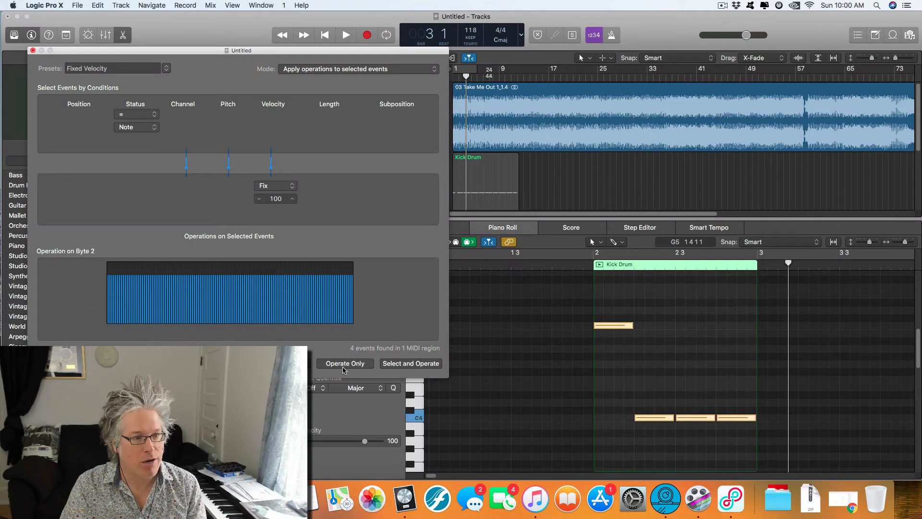
click(33, 51)
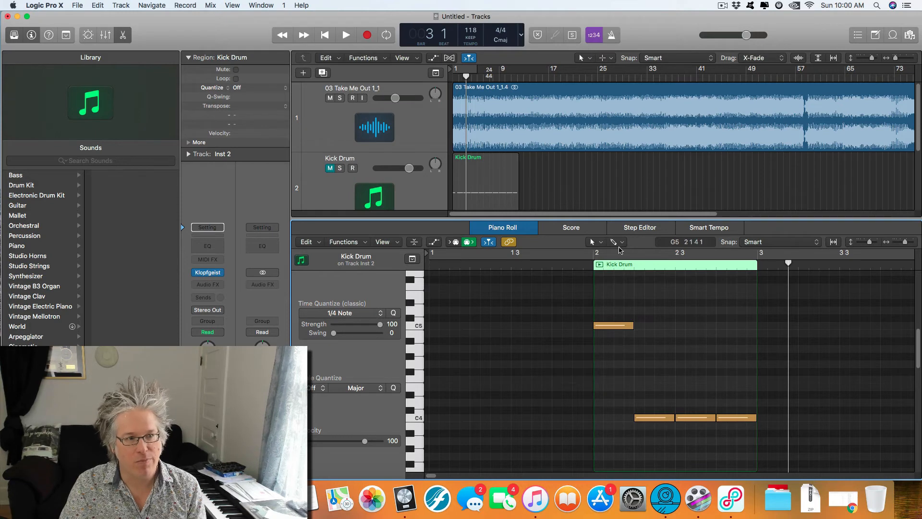
Step: Raise the velocity of the C5 downbeat note to 127 with the Velocity tool
click(599, 245)
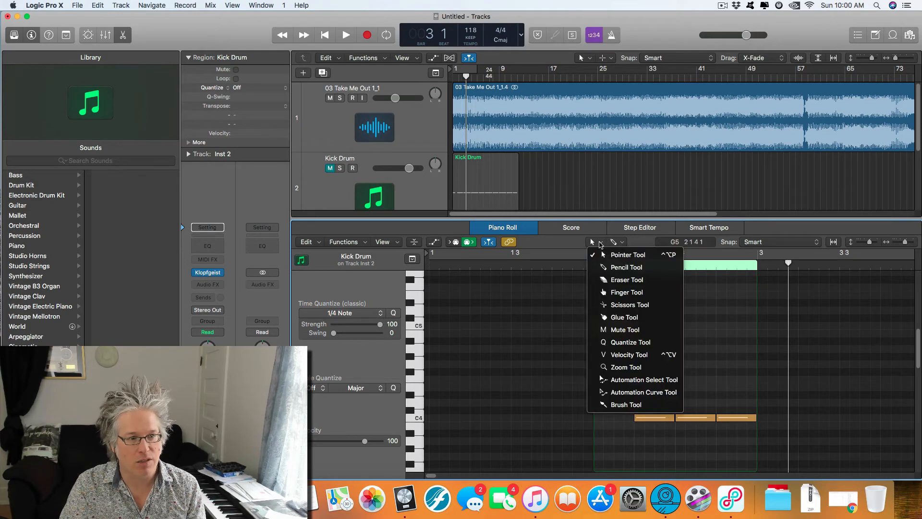
click(629, 355)
mouse_move(614, 325)
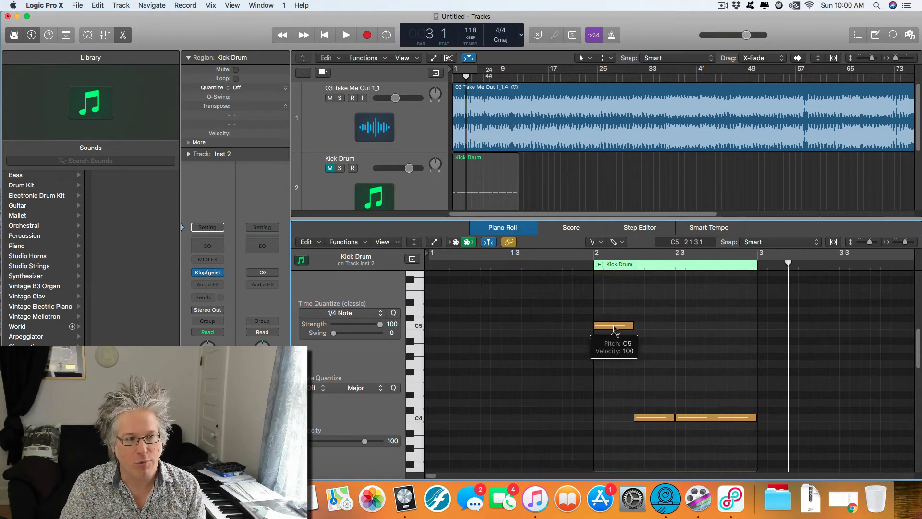
drag(614, 326, 616, 293)
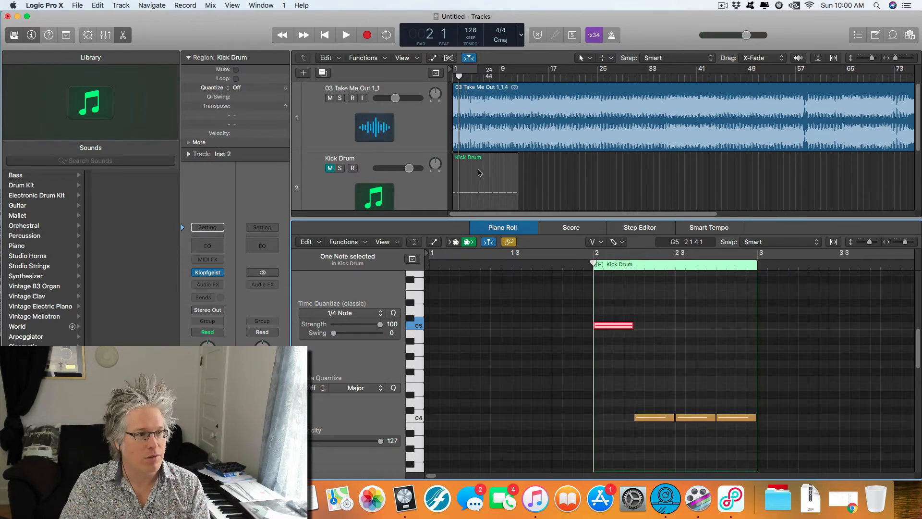
Step: Hide the editor, move the one-bar click region from bar 2 to bar 1 and loop it up to bar 7
key(x)
key(x)
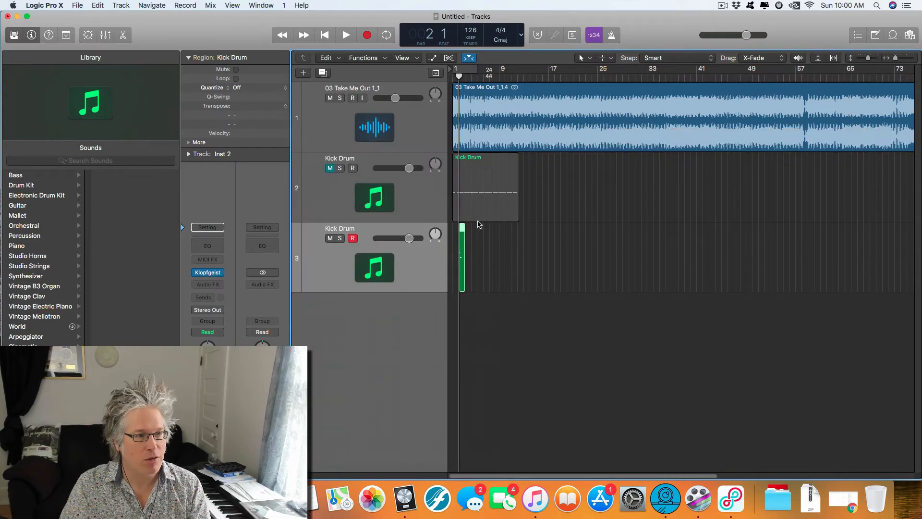
key(super+Right)
key(super+Right)
key(super+Right)
key(super+Right)
key(super+Right)
scroll(611, 275, left, 2)
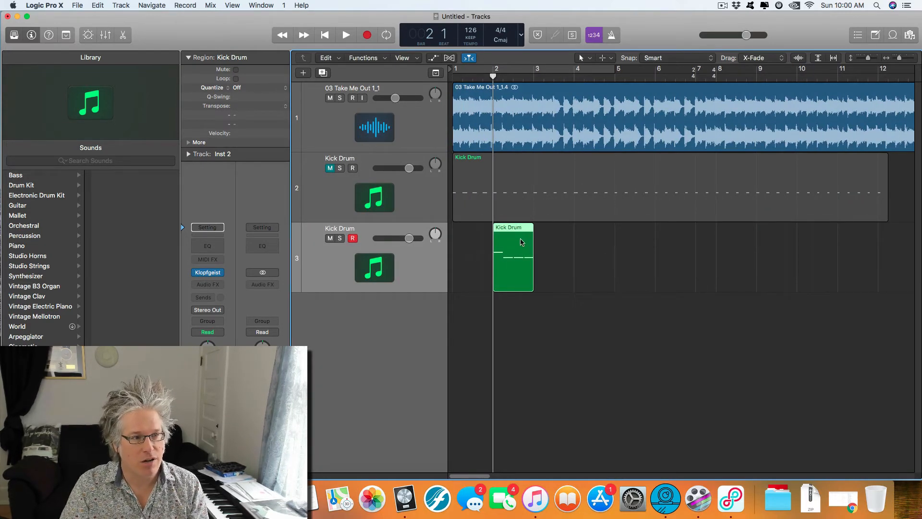
drag(522, 242, 695, 239)
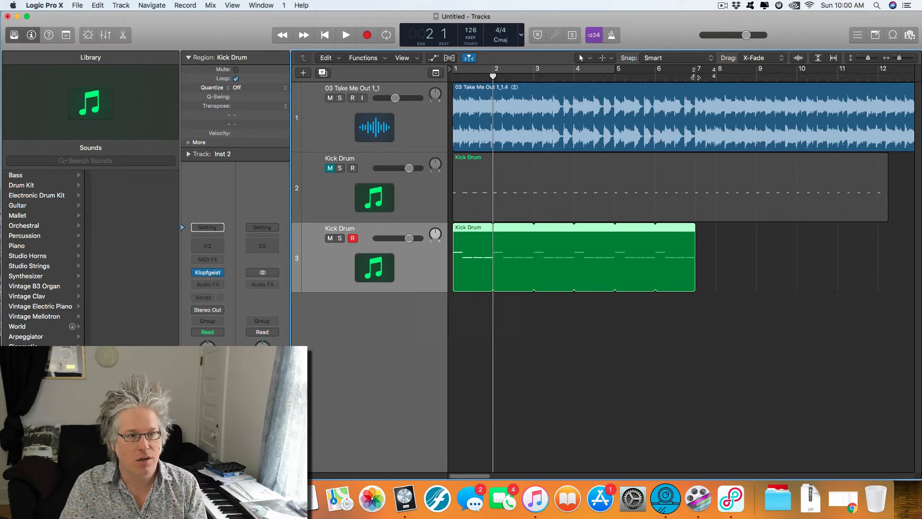
Step: Paste a copy of the click region at bar 7 without looping and split it at bar 8
click(696, 77)
key(super+v)
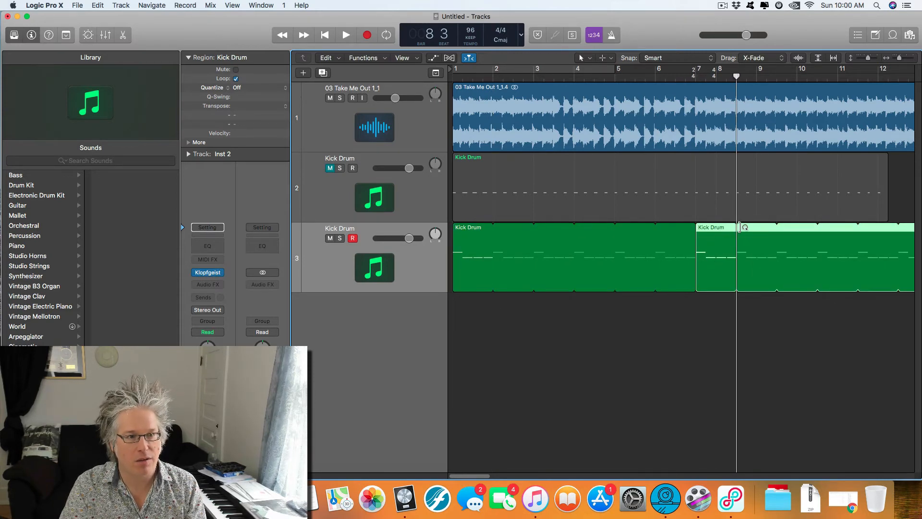
drag(778, 227, 741, 238)
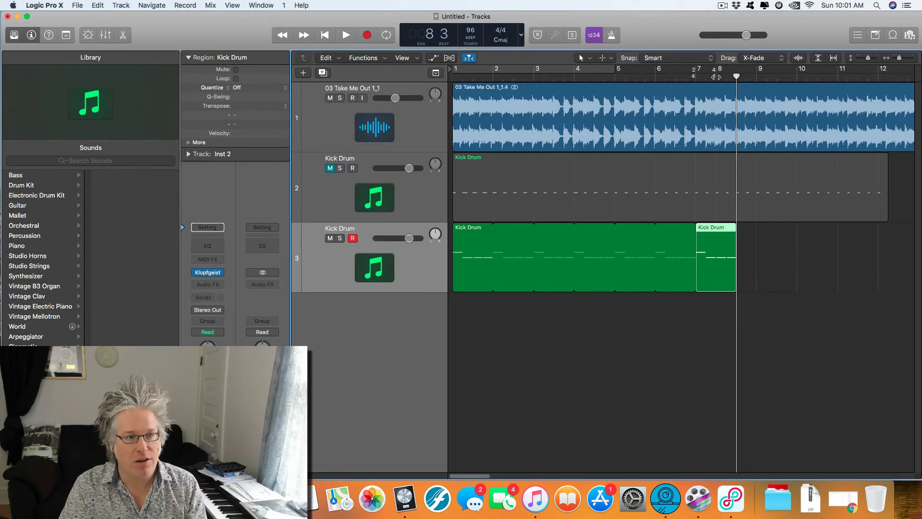
mouse_move(715, 76)
mouse_down()
mouse_move(696, 77)
mouse_move(716, 79)
mouse_up()
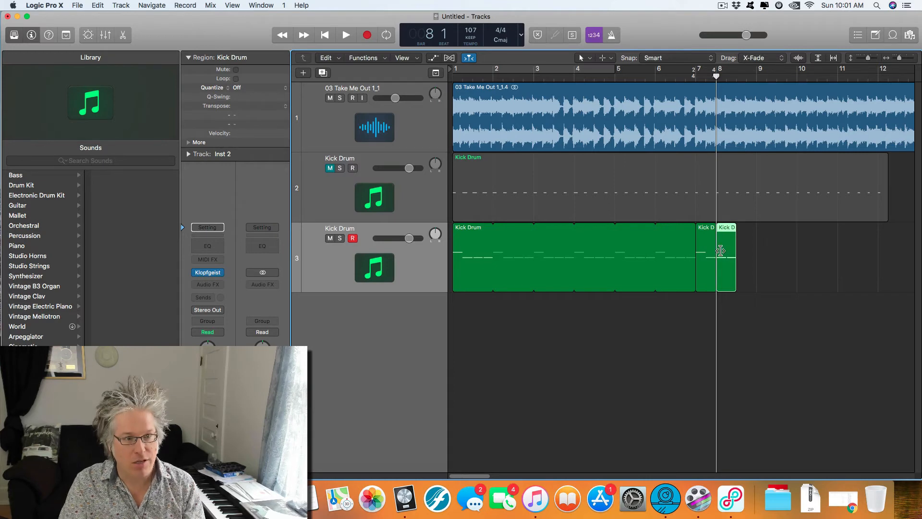
key(super+t)
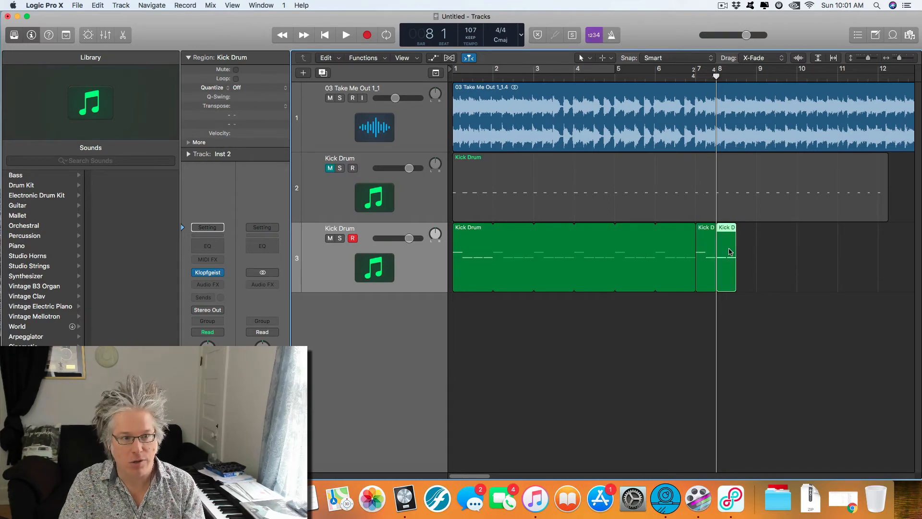
Step: Delete the leftover click region after bar 8 and paste a copy of the looped click region at bar 8
key(Delete)
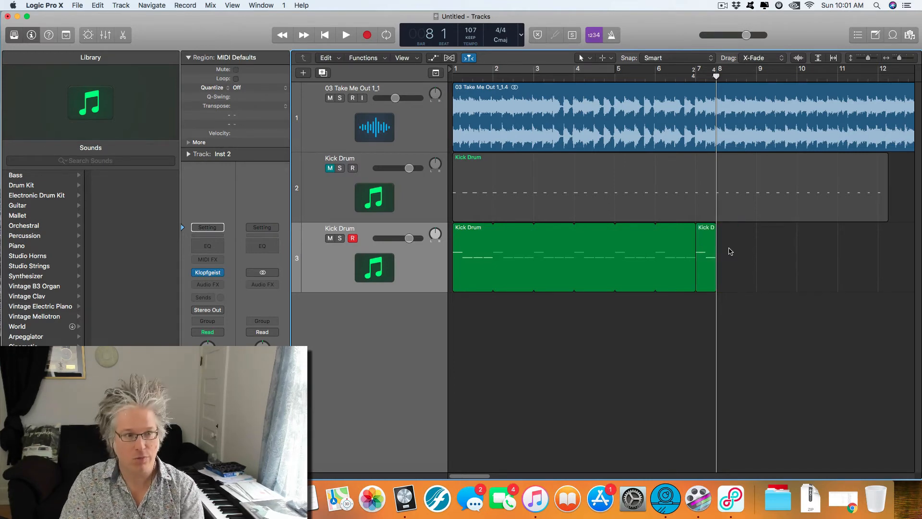
click(472, 238)
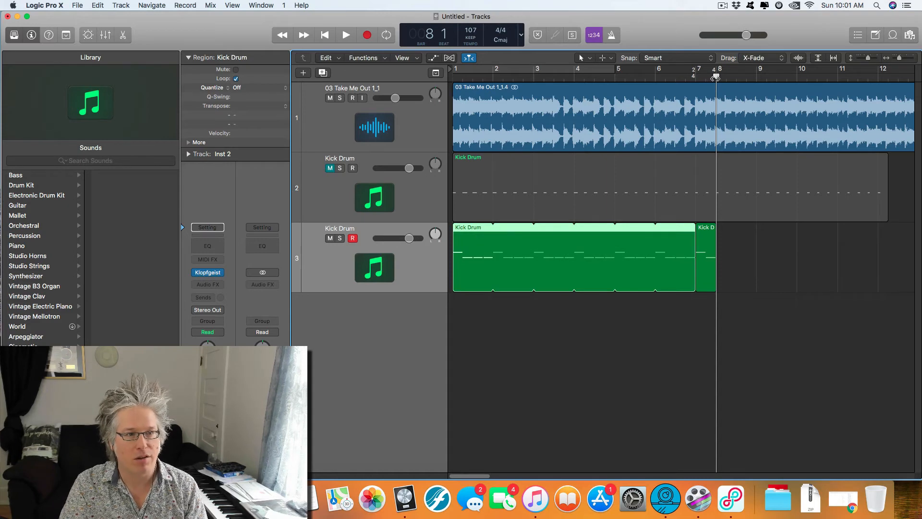
key(super+v)
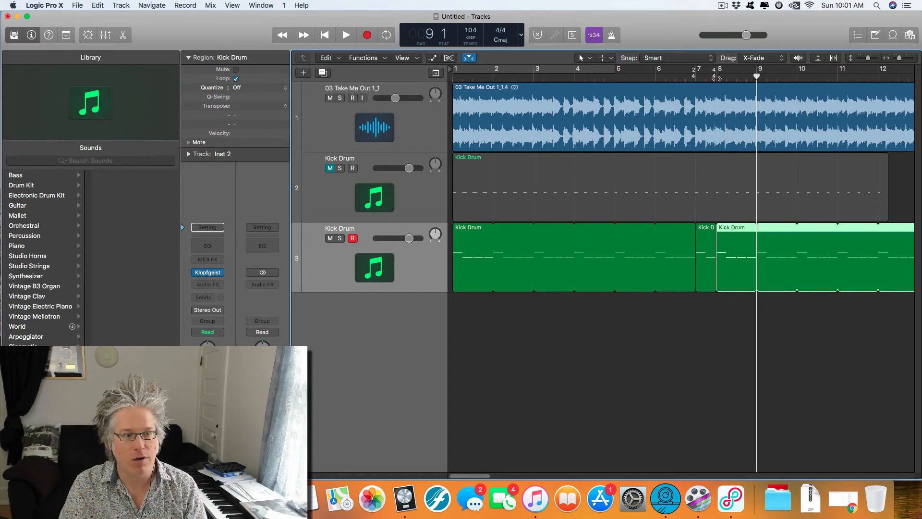
Step: Select all regions on the accented click track and join them into one region
click(416, 266)
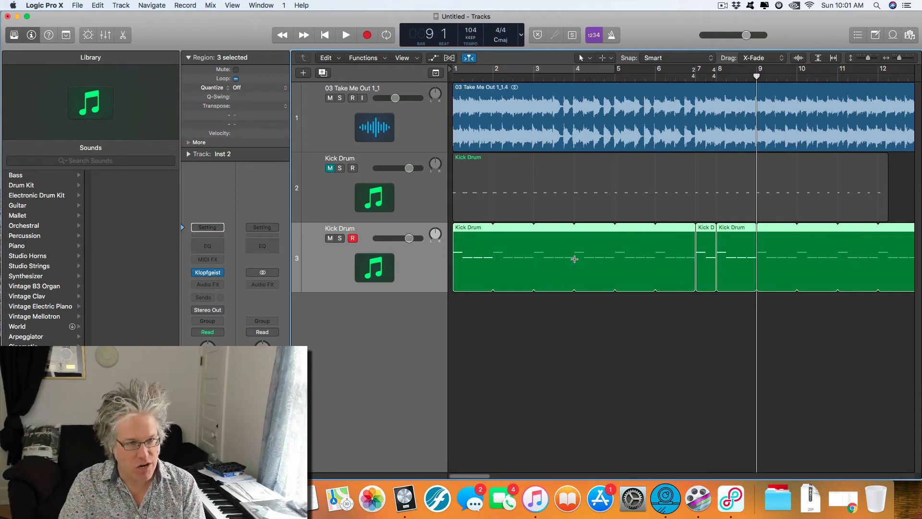
key(super+j)
key(super+Left)
key(super+Left)
key(super+Left)
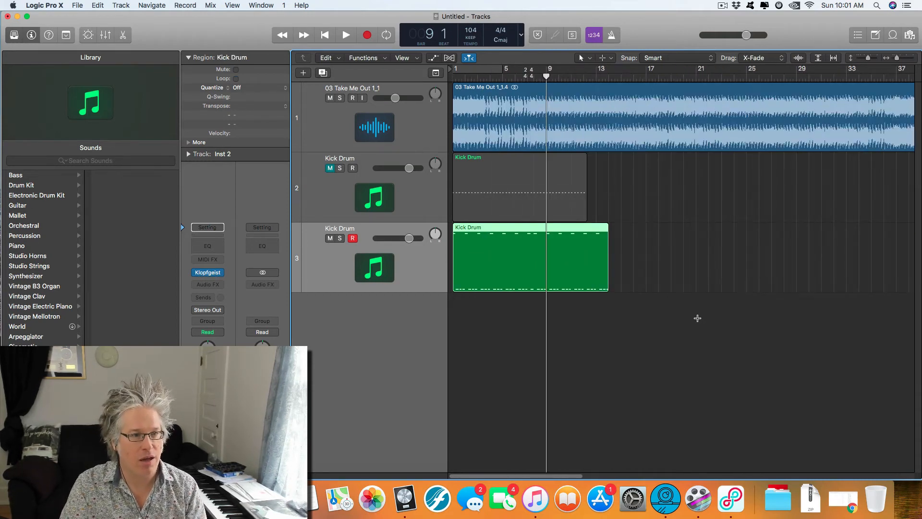
key(super+Up)
key(super+Up)
key(super+Up)
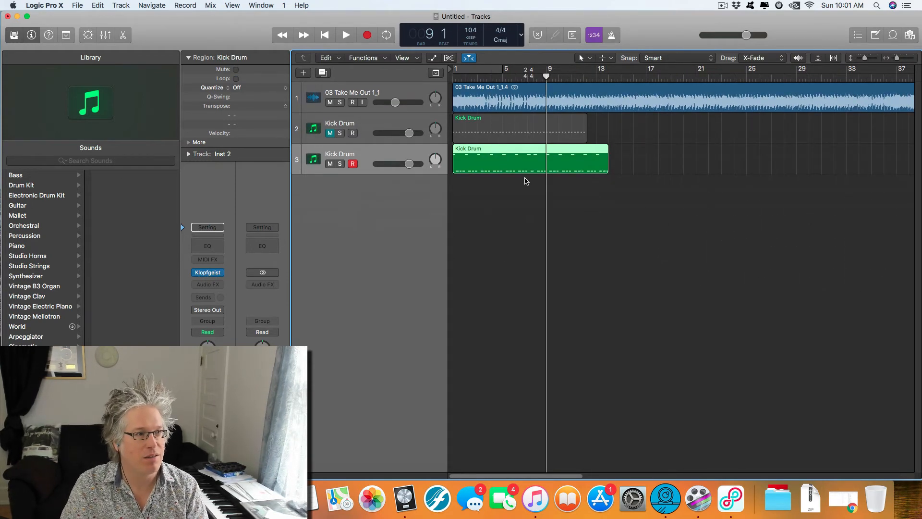
Step: Play the song with the joined click region from bar 1 through bar 9, past the 2/4 bar
key(Return)
key(space)
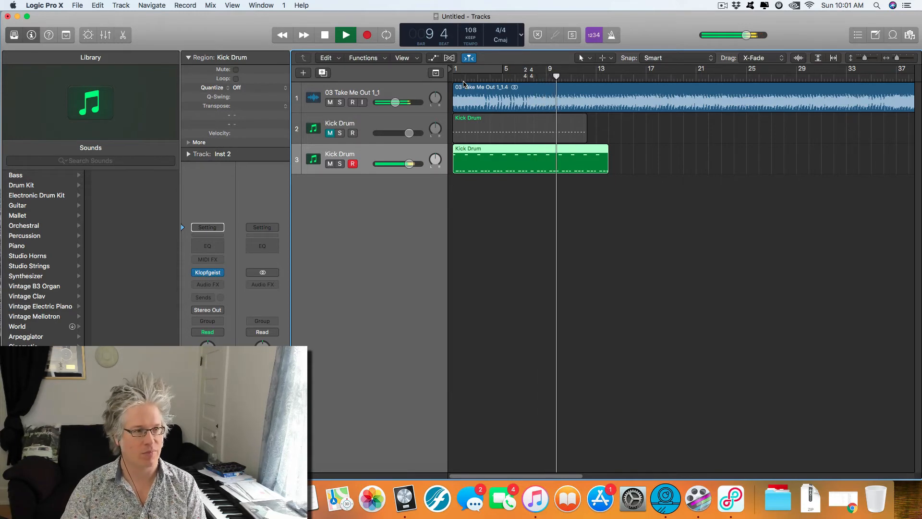
key(space)
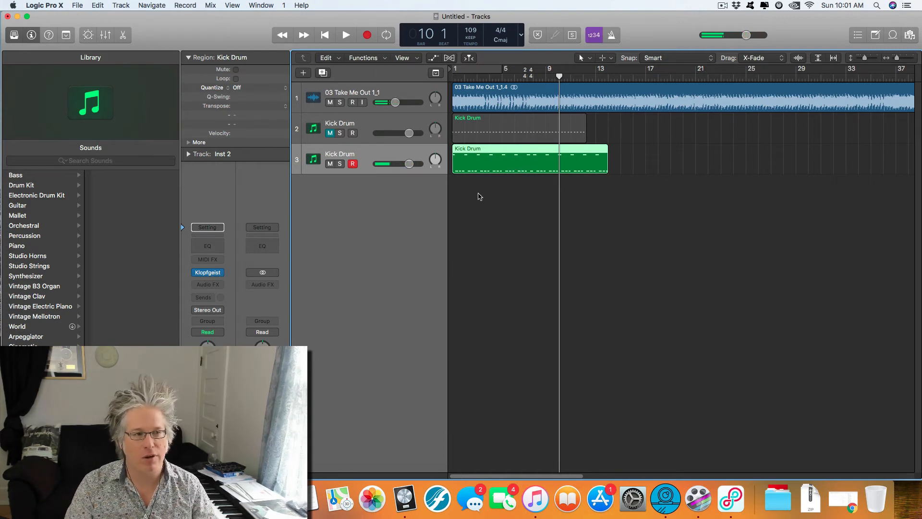
Step: Replay the opening beats from bar 1 to check the click's timing against the song
scroll(493, 197, up, 5)
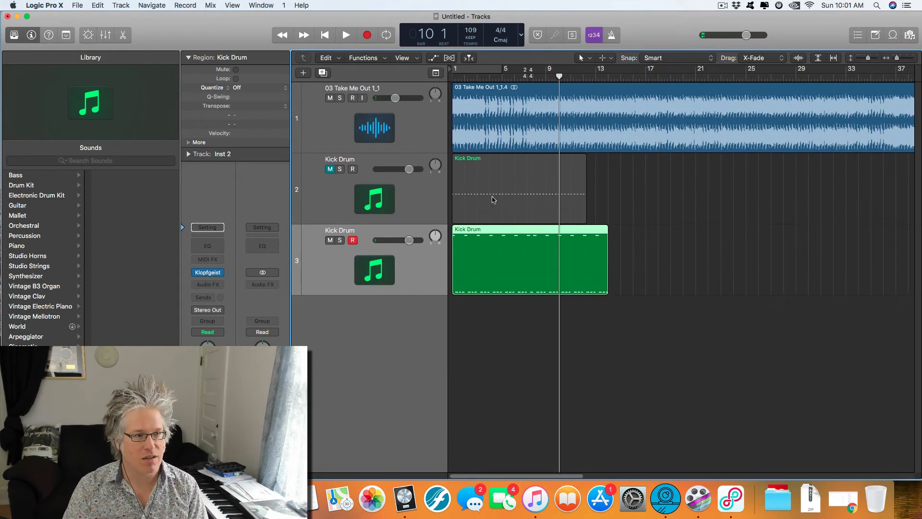
scroll(504, 267, right, 5)
scroll(566, 278, down, 5)
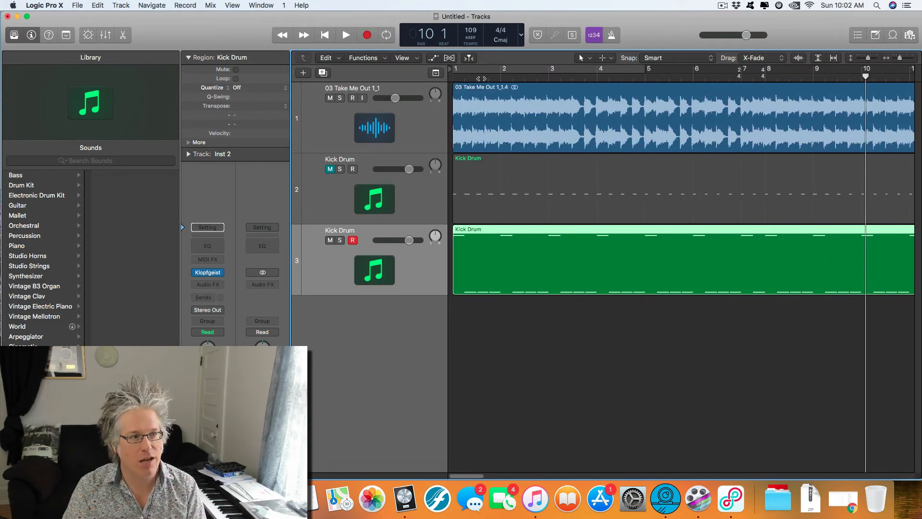
click(500, 77)
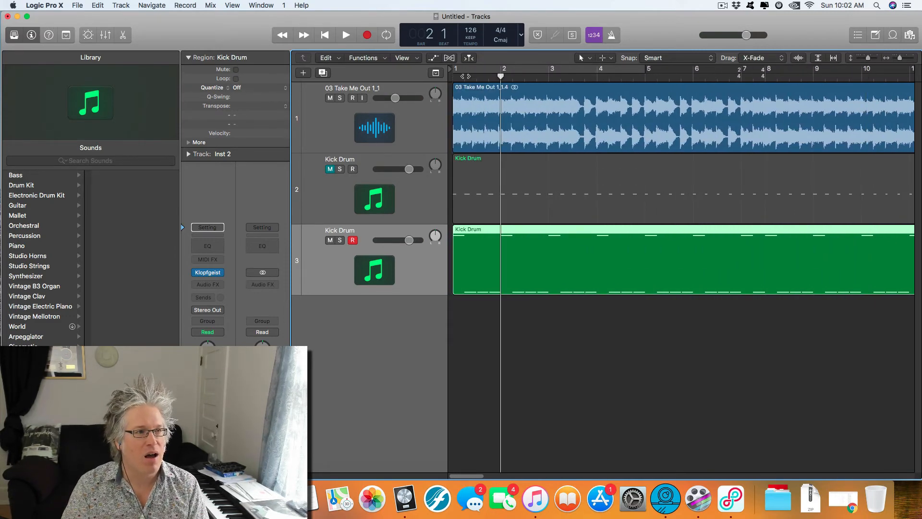
click(453, 77)
key(space)
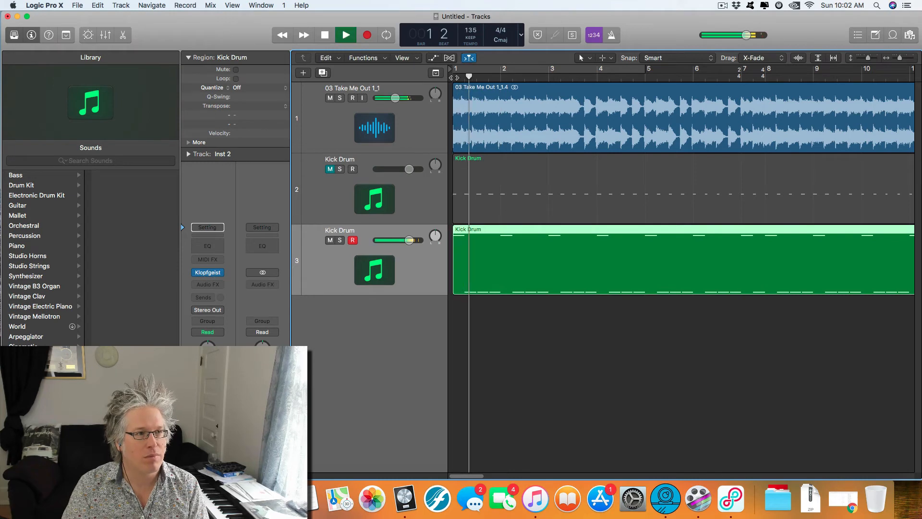
key(space)
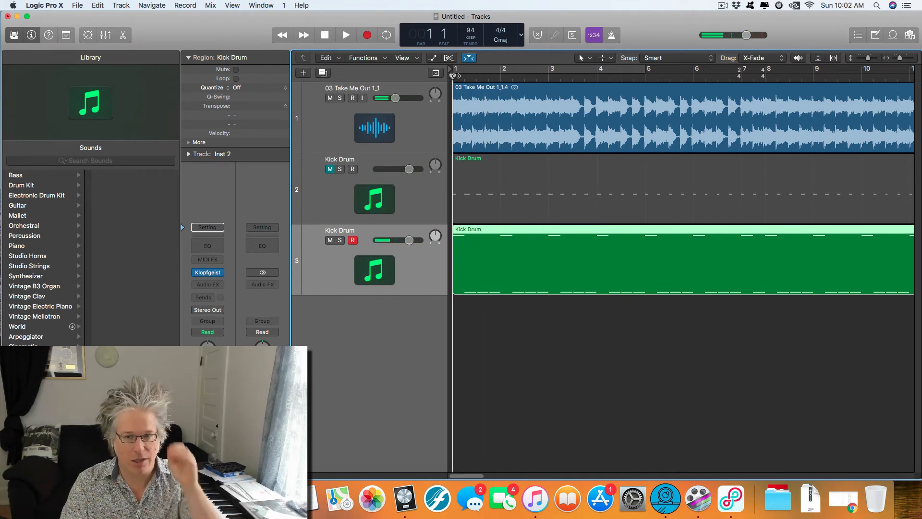
Step: Show the tempo list and set the tempo event at 1 1 1 1 to 120
click(859, 36)
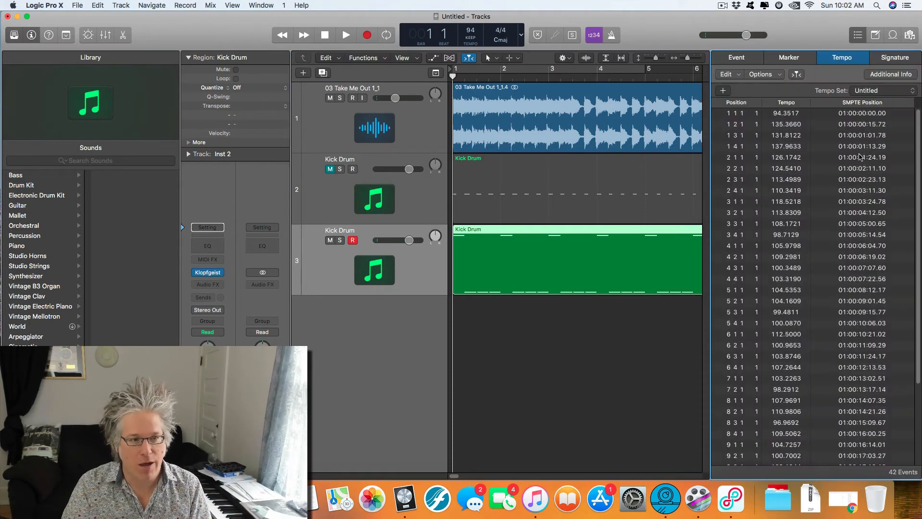
click(775, 116)
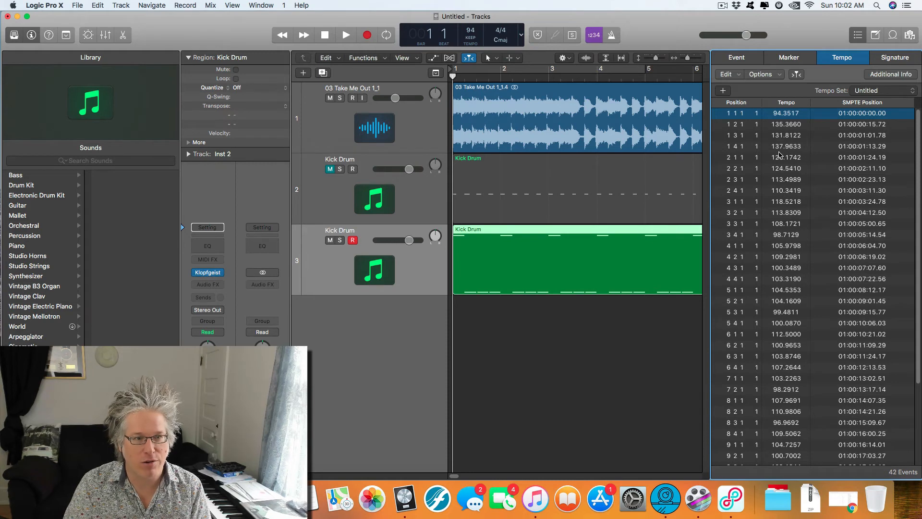
double_click(779, 114)
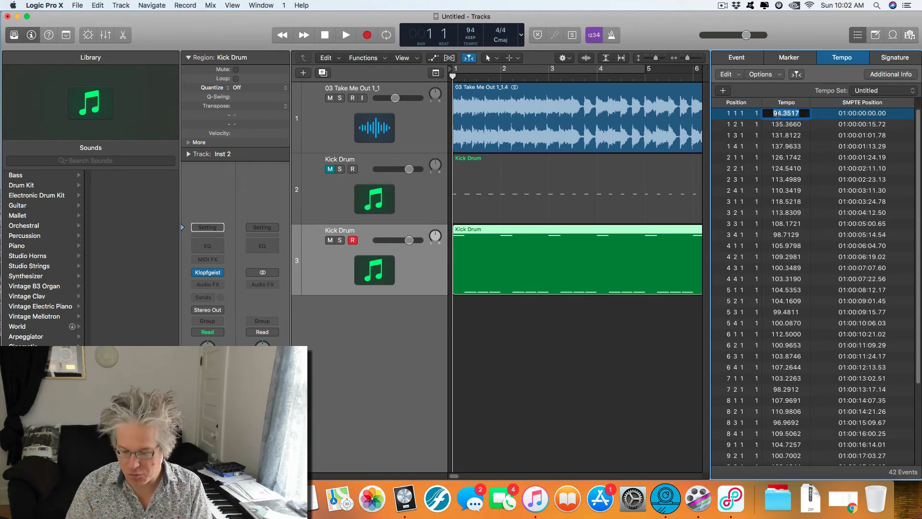
text(120)
key(Return)
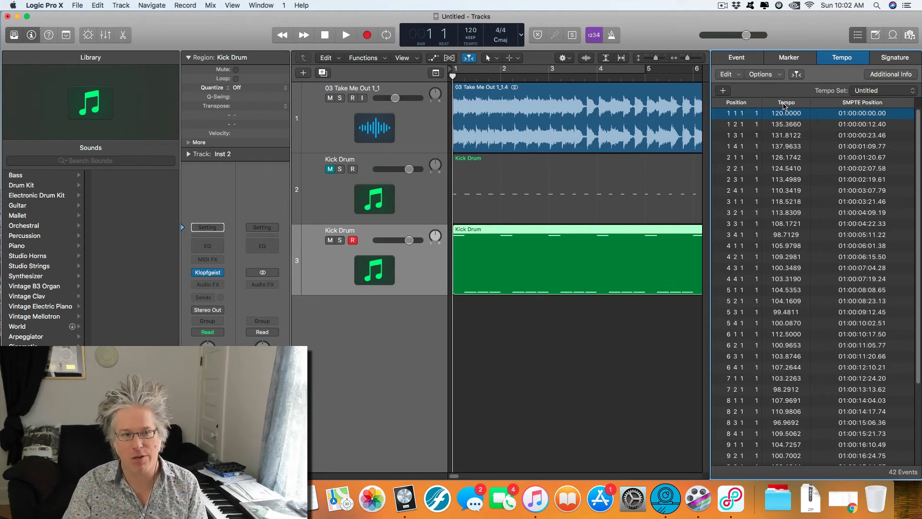
Step: Listen to bars 1 and 2 from the start to compare the click with the song
click(452, 76)
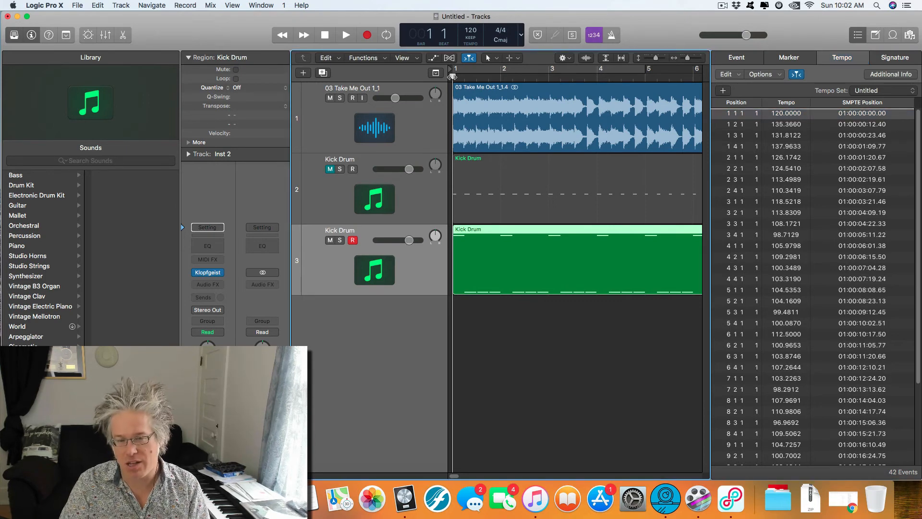
key(space)
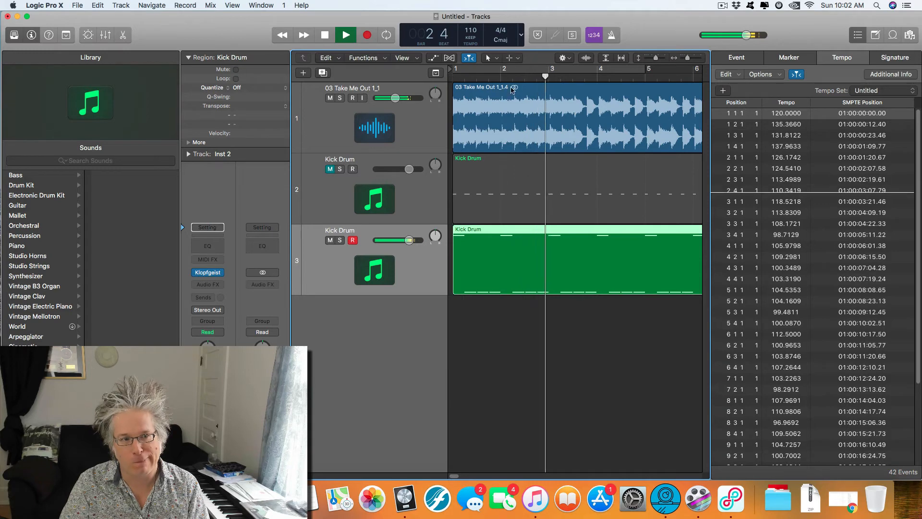
key(space)
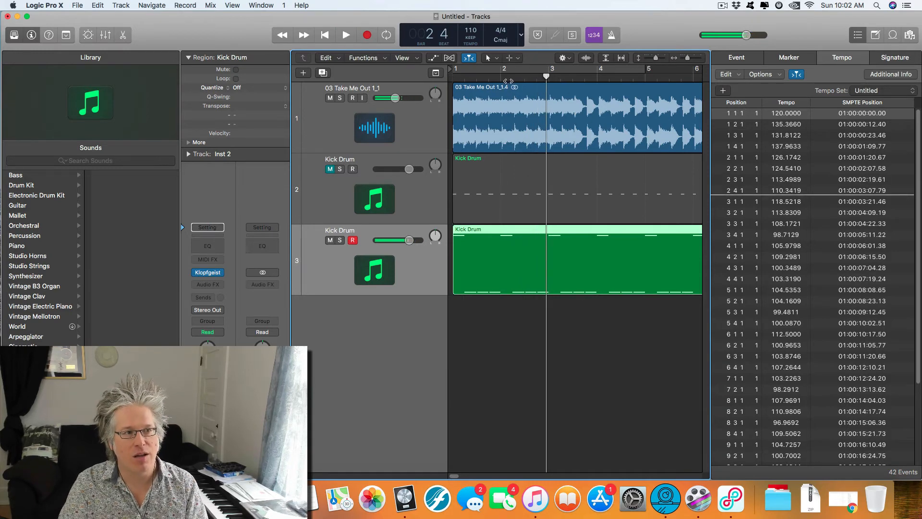
click(502, 77)
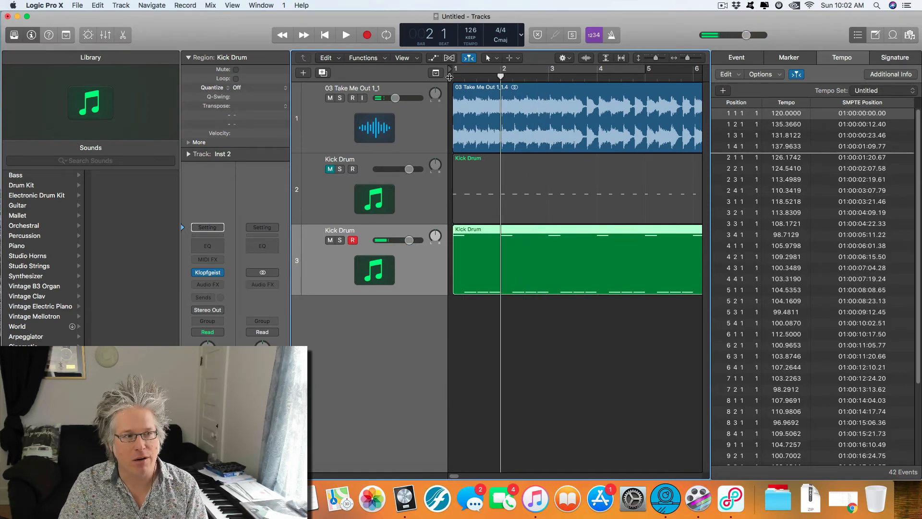
click(453, 76)
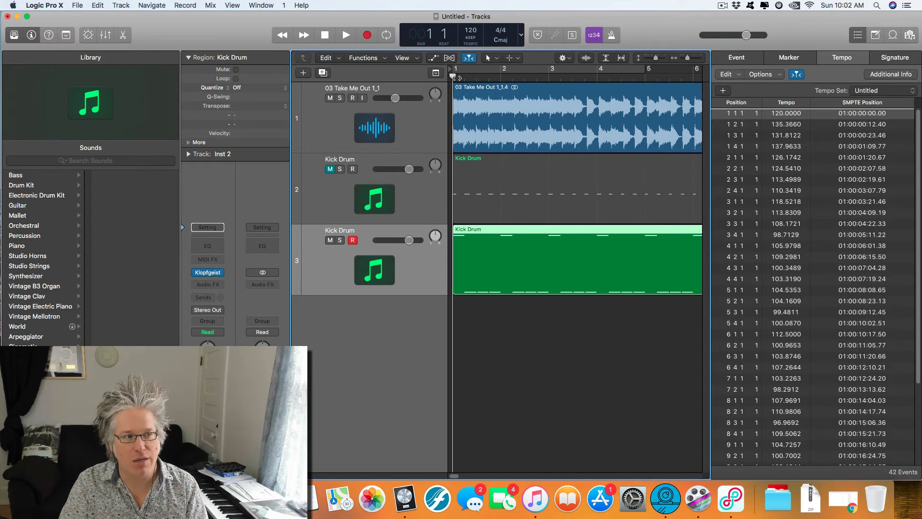
click(502, 77)
click(453, 77)
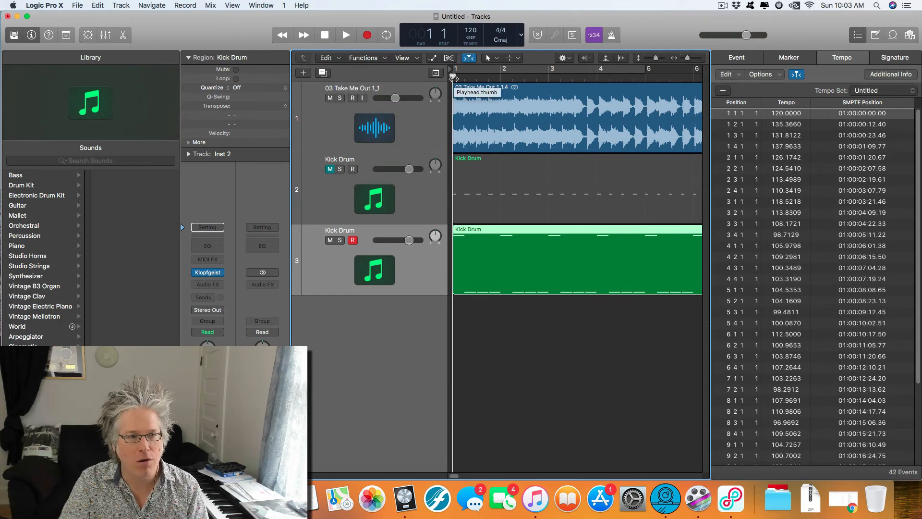
key(space)
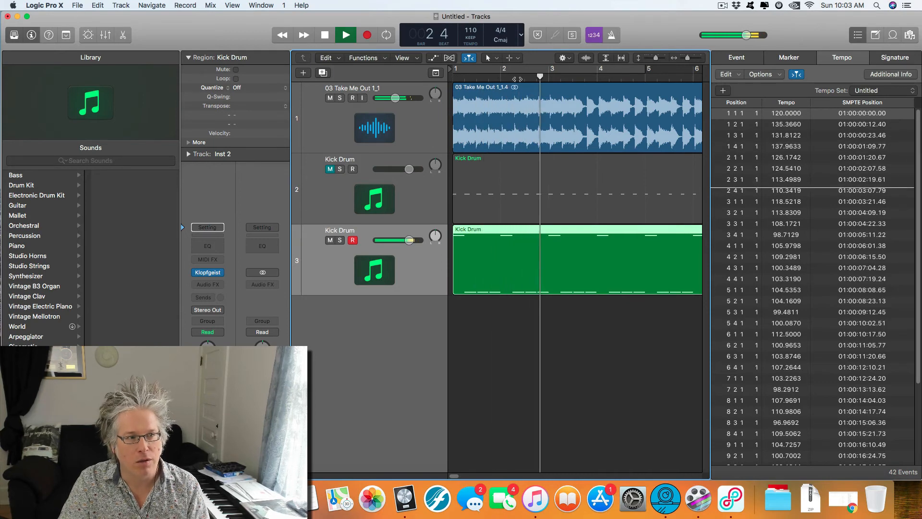
key(space)
Step: Set the tempo event at 2 2 1 1 to 115
click(513, 78)
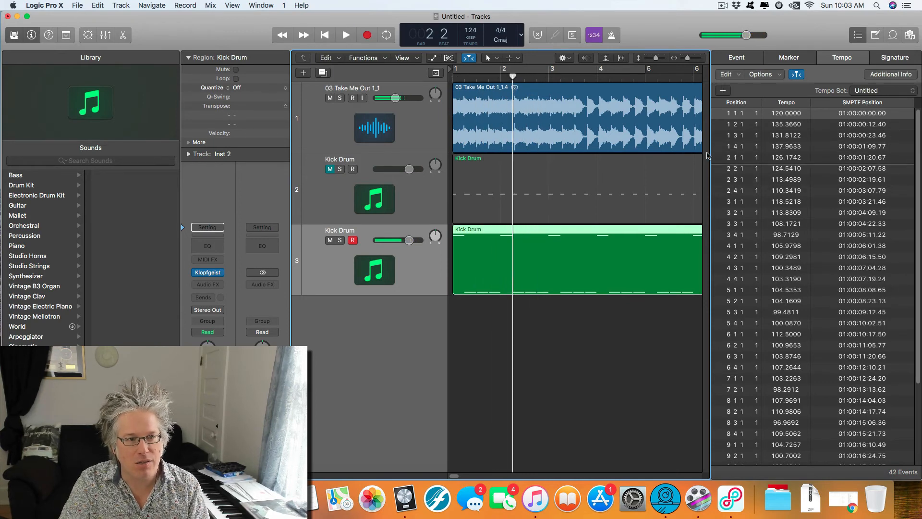
double_click(777, 168)
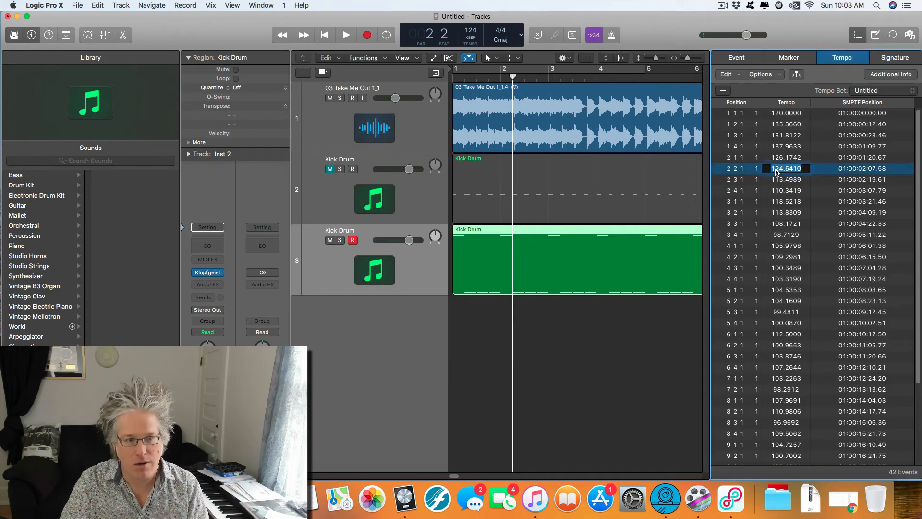
text(115)
key(Return)
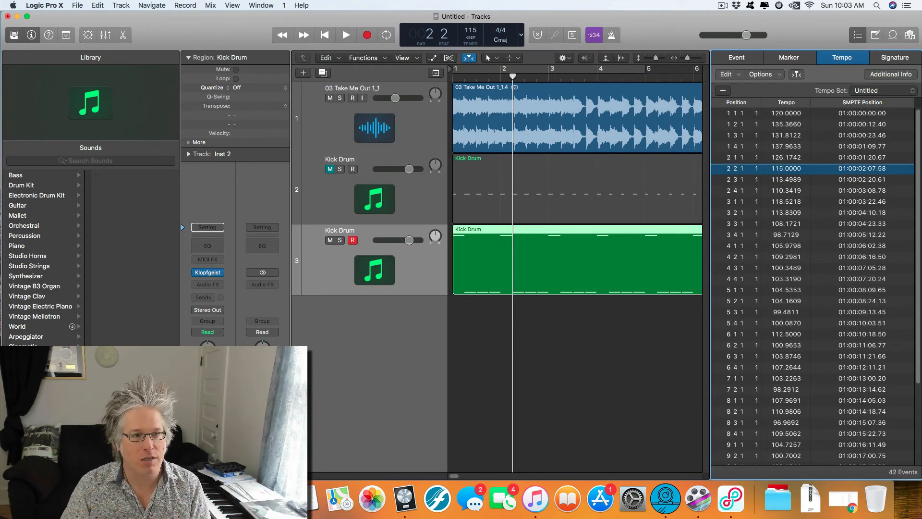
Step: Play from bar 1 into bar 3 to check the click after the tempo change
click(450, 73)
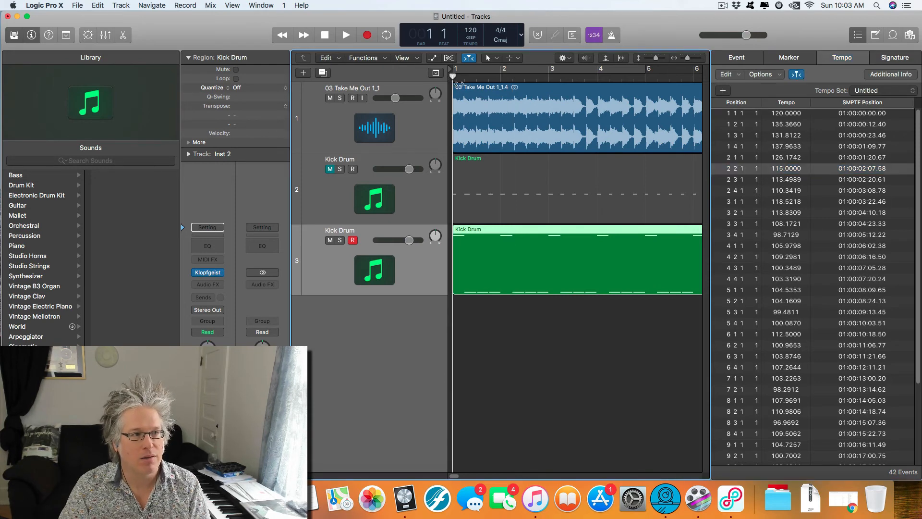
key(space)
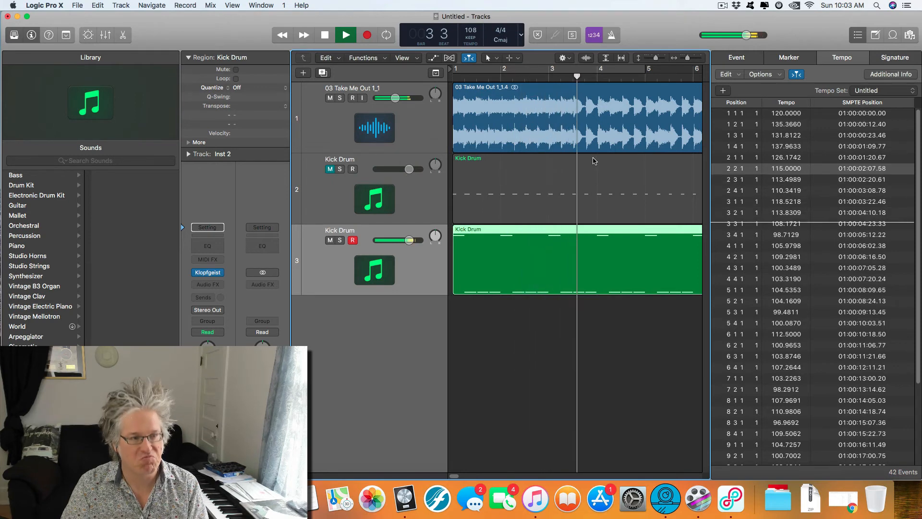
key(space)
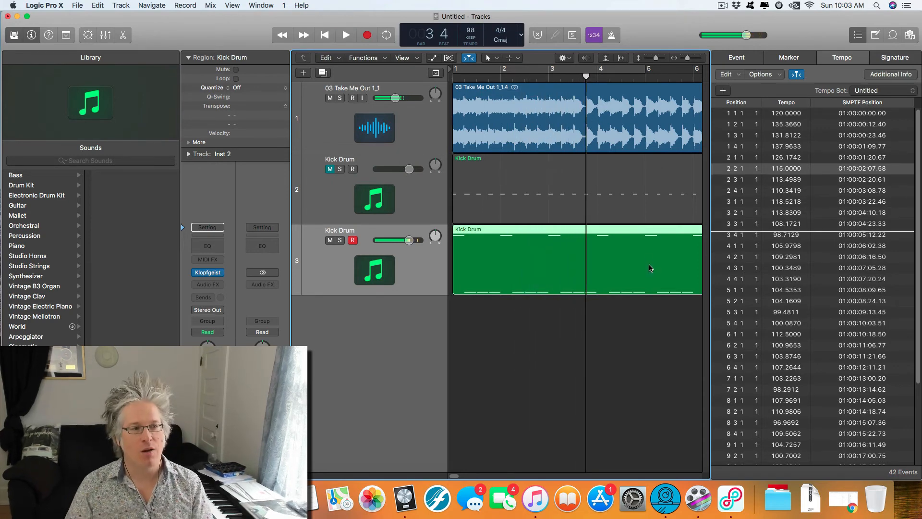
Step: Solo the accented click track and review its bounce settings, closing them without exporting
key(super+Up)
key(super+Up)
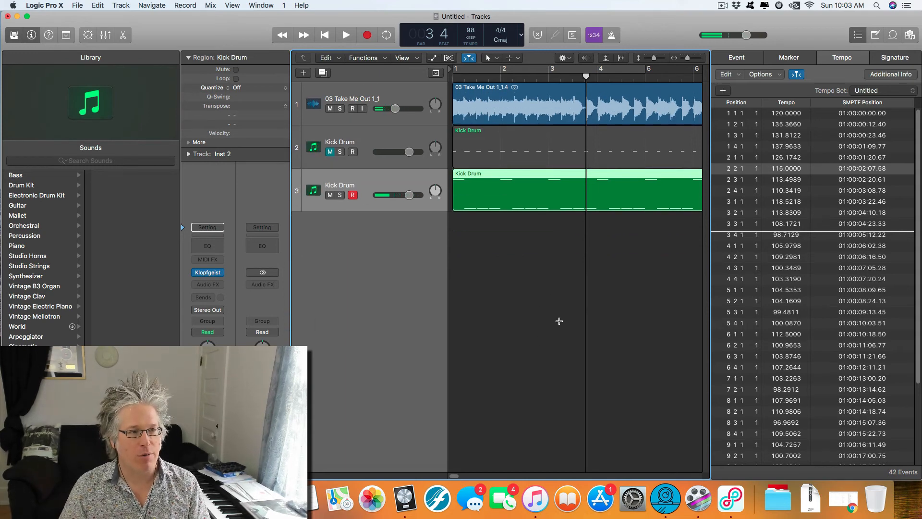
key(super+Left)
key(super+Left)
key(super+Left)
key(super+Left)
click(510, 262)
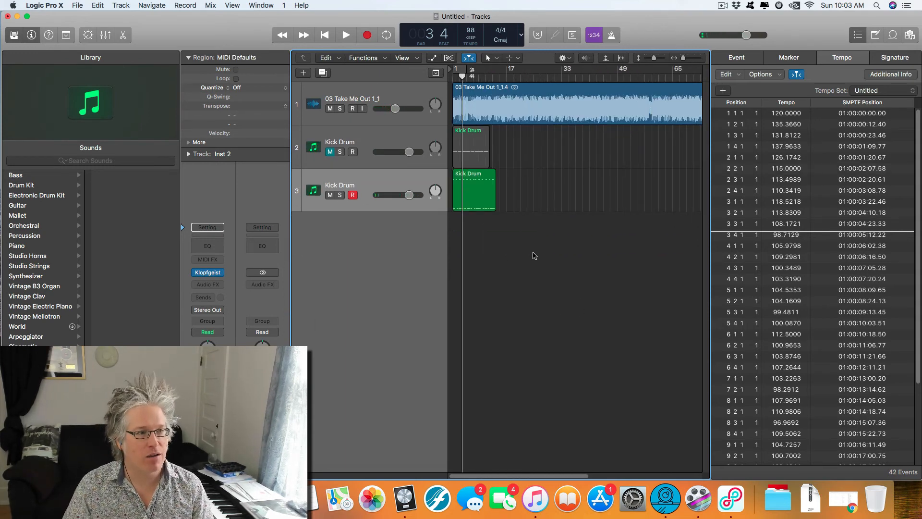
click(405, 171)
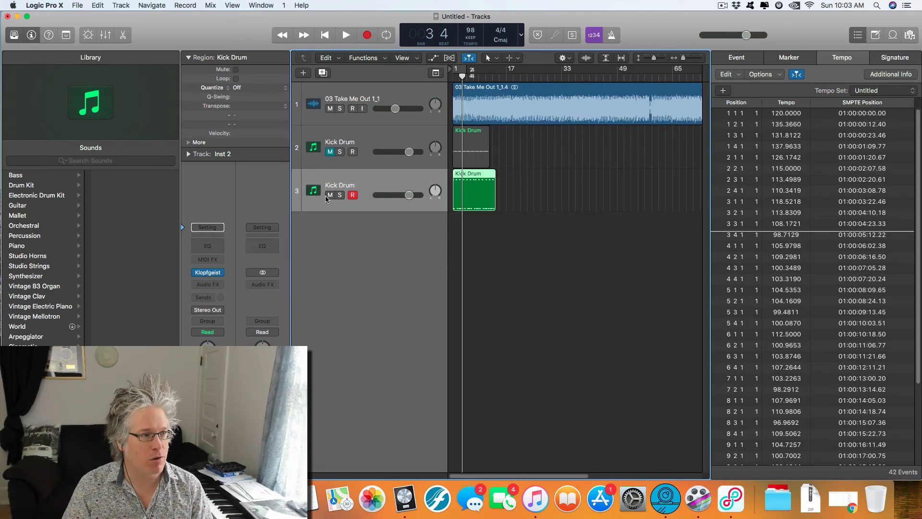
click(340, 194)
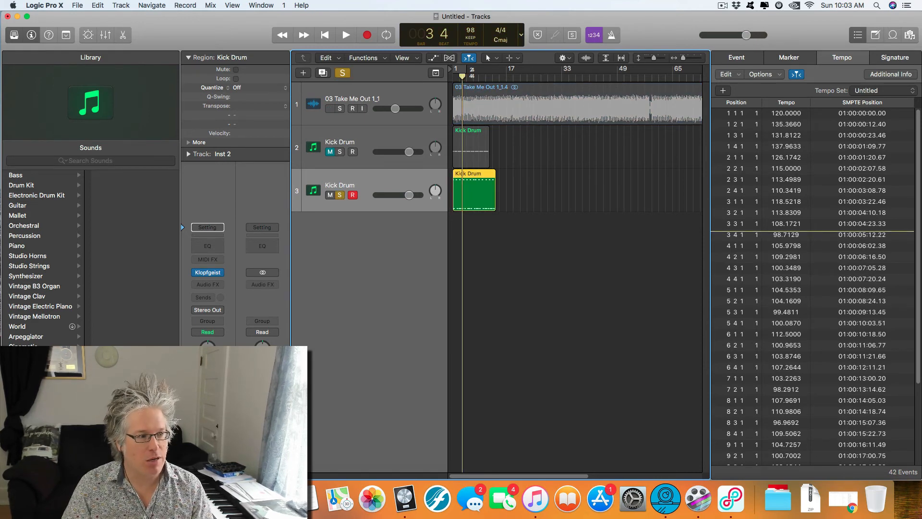
key(super+b)
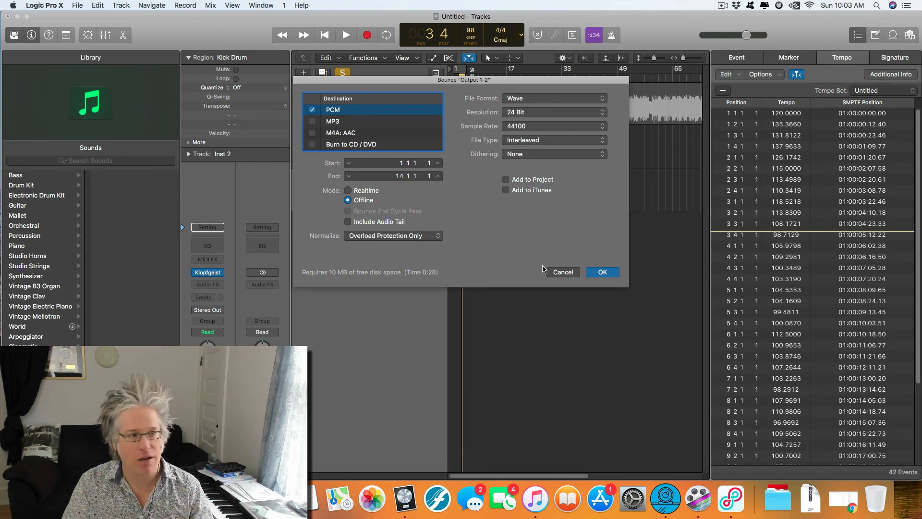
click(569, 272)
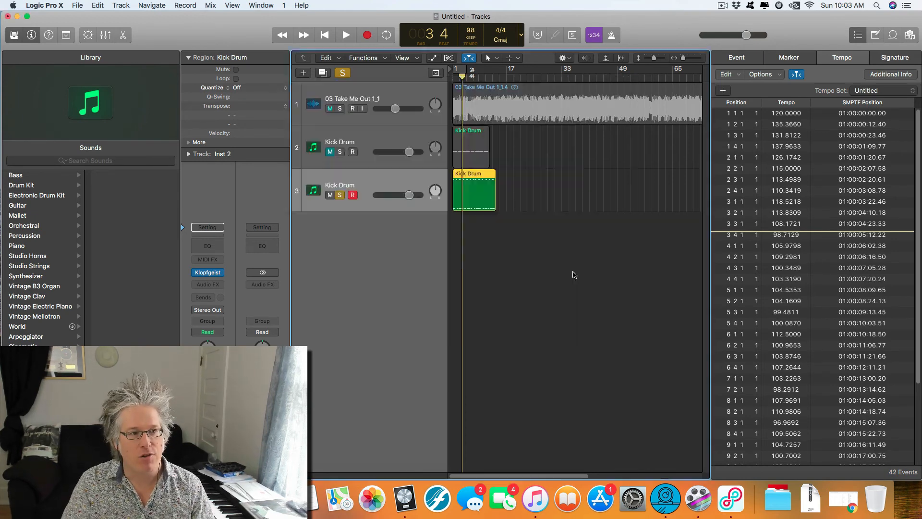
Step: Select the imported song track and turn off solo on the accented click track
click(397, 91)
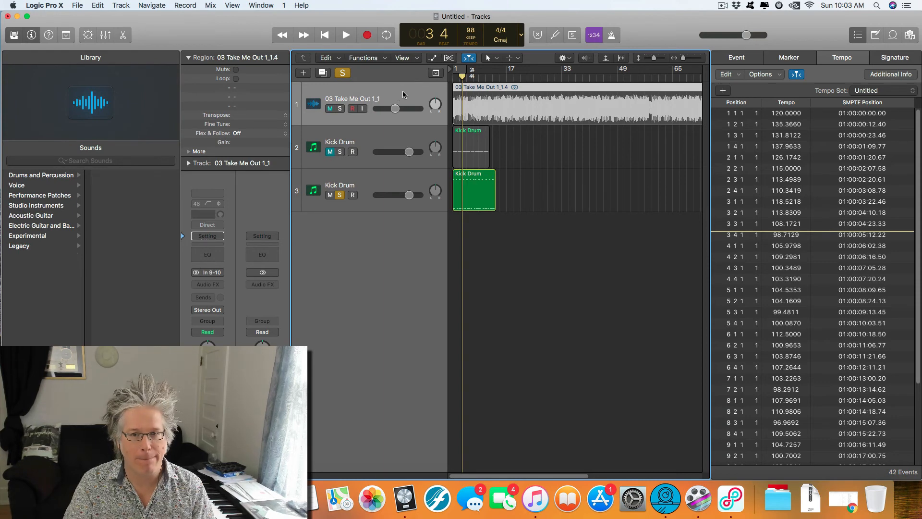
click(340, 195)
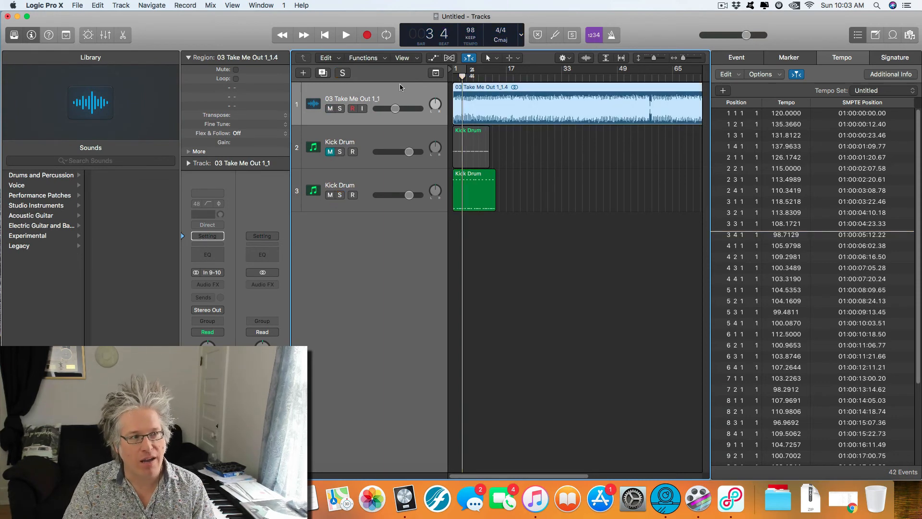